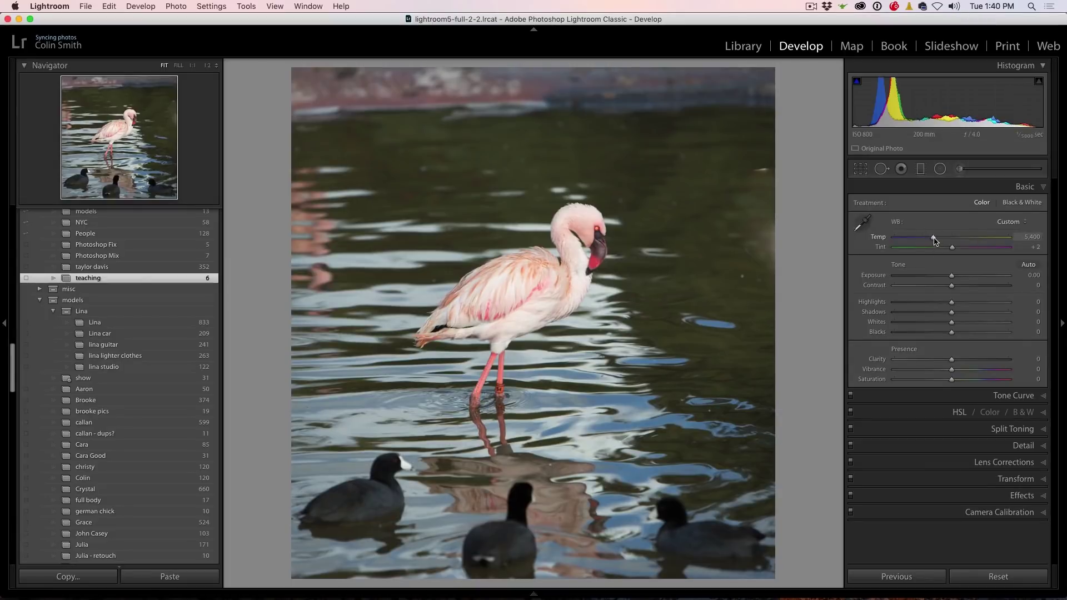
Step: Warm the flamingo photo to Temp 6,341 and raise Exposure to +0.50
{"action": "left_click_drag", "start_coordinate": [943, 240], "coordinate": [945, 241]}
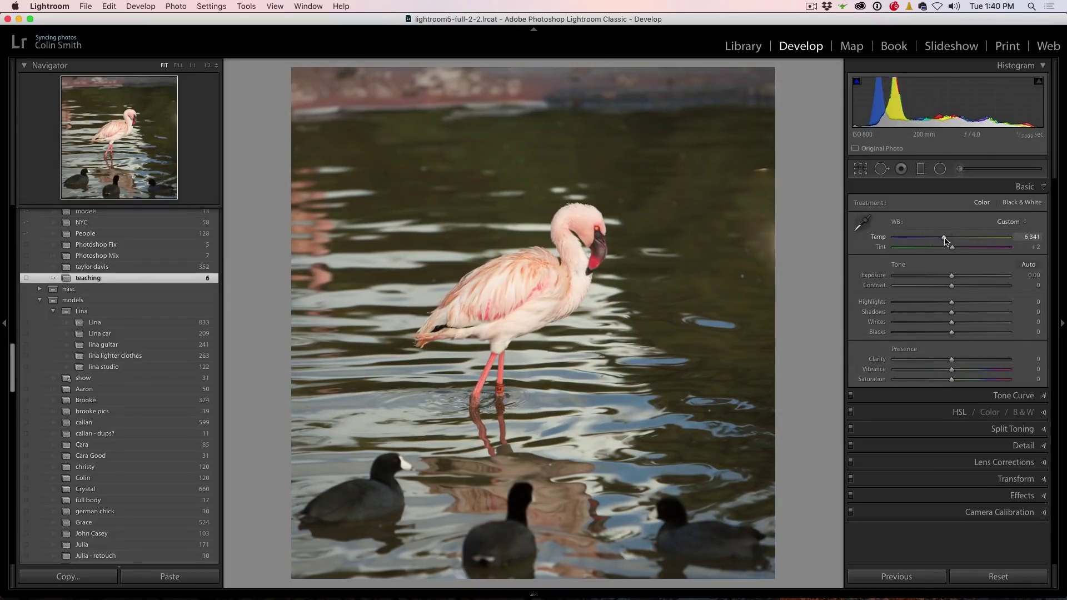
{"action": "left_click_drag", "start_coordinate": [952, 279], "coordinate": [957, 280]}
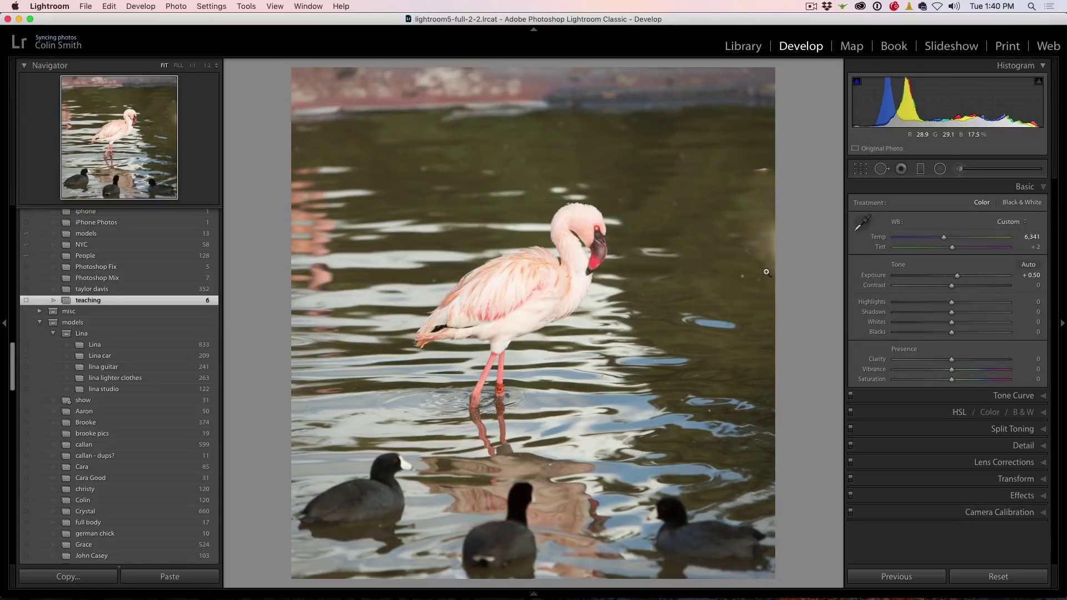
Step: Paint an Adjustment Brush mask at size 17.0 over the flamingo's body, neck and head
{"action": "left_click", "coordinate": [958, 168]}
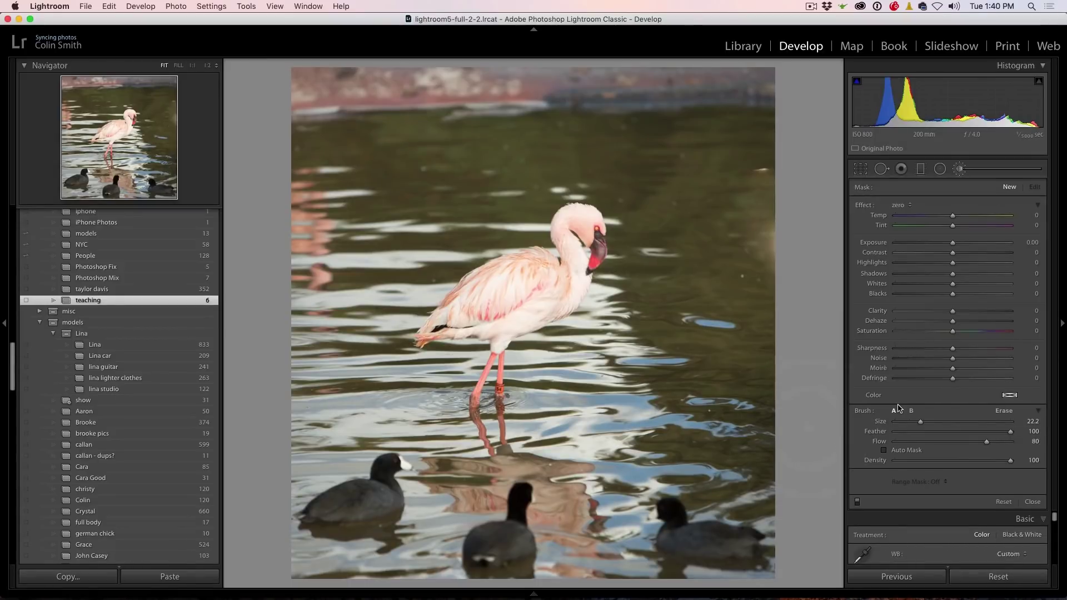
{"action": "key", "text": "bracketleft"}
{"action": "key", "text": "bracketleft"}
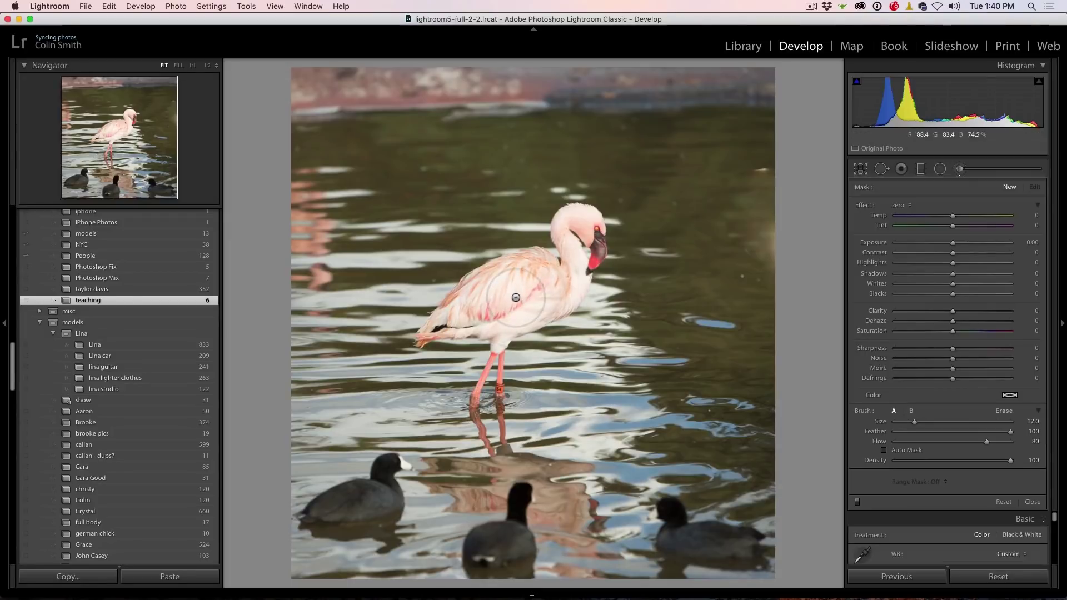
{"action": "mouse_move", "coordinate": [515, 297]}
{"action": "left_mouse_down"}
{"action": "mouse_move", "coordinate": [508, 289]}
{"action": "mouse_move", "coordinate": [534, 280]}
{"action": "mouse_move", "coordinate": [511, 275]}
{"action": "mouse_move", "coordinate": [452, 319]}
{"action": "mouse_move", "coordinate": [517, 319]}
{"action": "mouse_move", "coordinate": [573, 245]}
{"action": "mouse_move", "coordinate": [567, 214]}
{"action": "mouse_move", "coordinate": [606, 251]}
{"action": "left_mouse_up"}
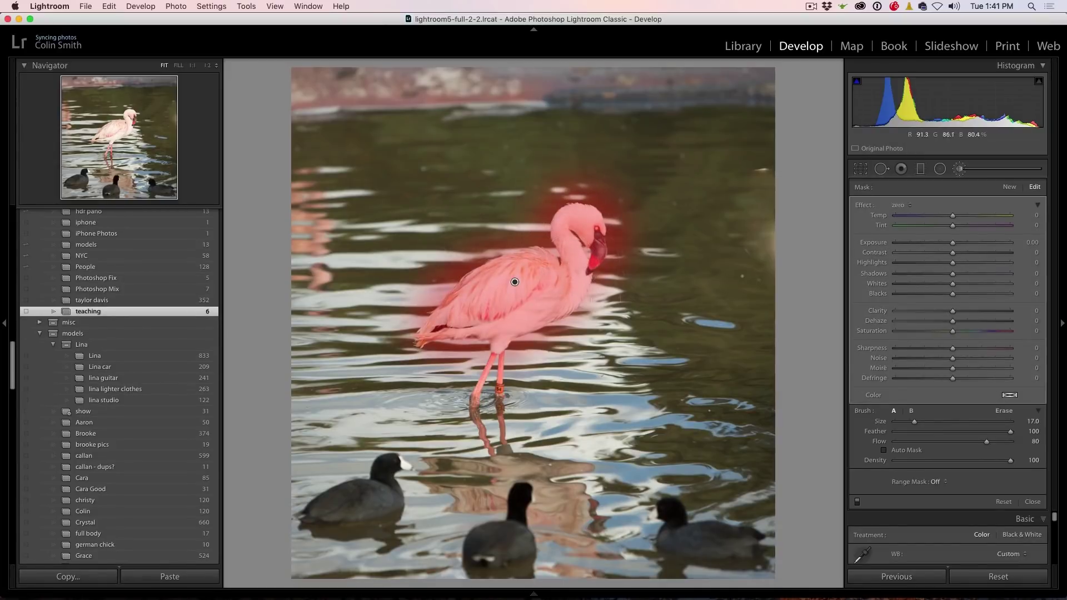
Step: Refine the flamingo mask with a Luminance range mask: Range 92/100, Smoothness 42, overlay hidden
{"action": "left_click", "coordinate": [935, 483]}
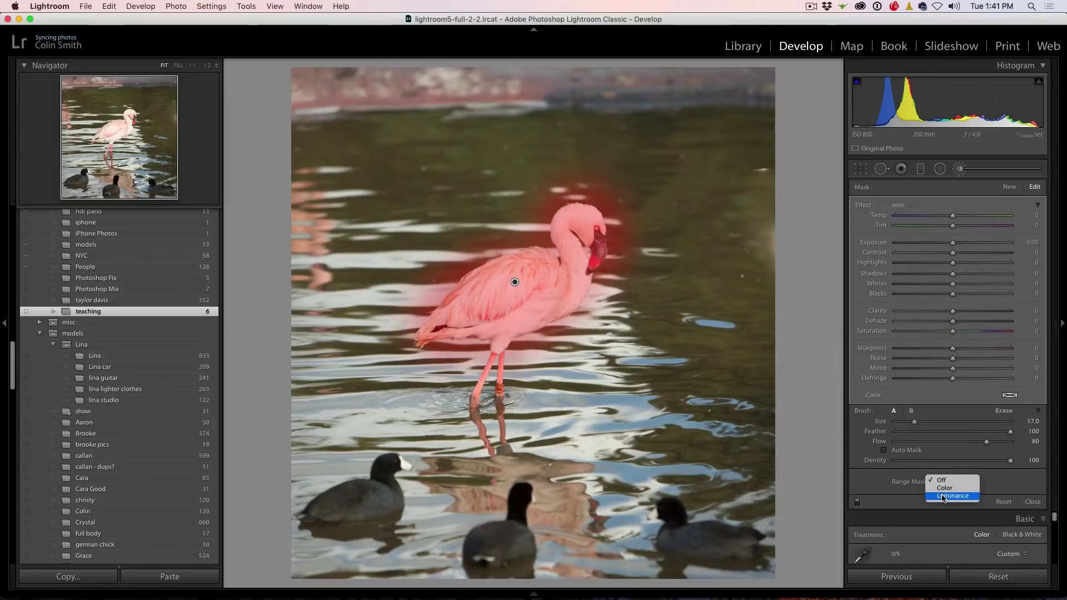
{"action": "left_click", "coordinate": [944, 497]}
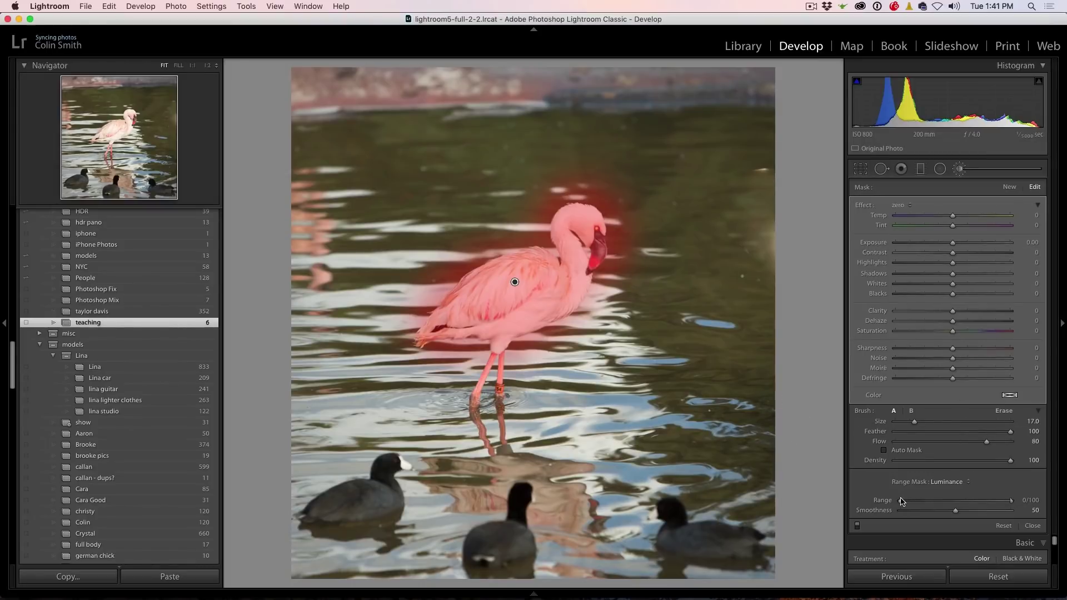
{"action": "left_click_drag", "start_coordinate": [902, 502], "coordinate": [991, 502]}
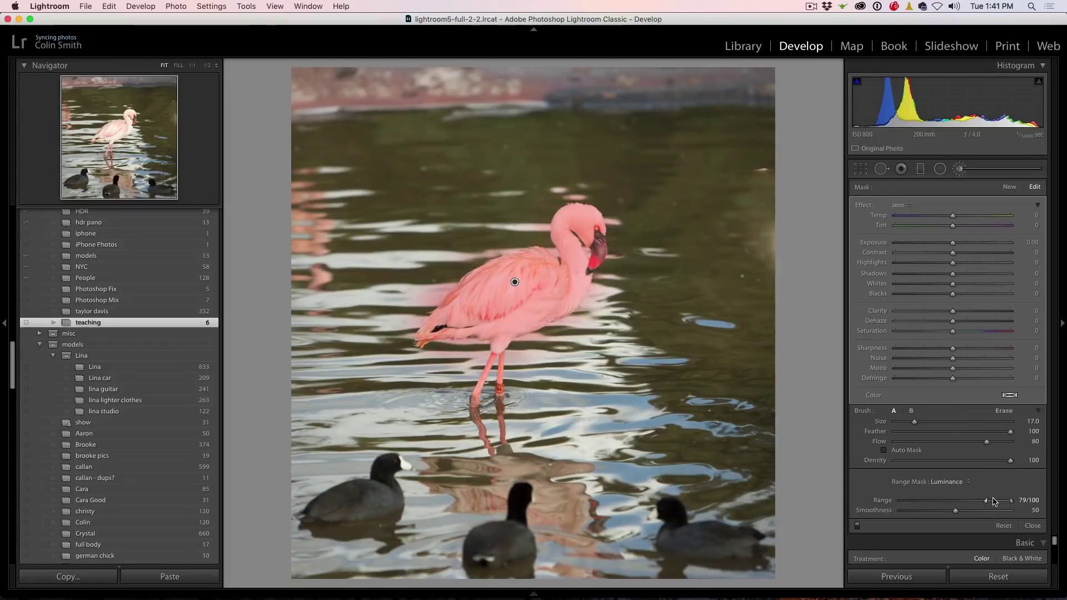
{"action": "left_click_drag", "start_coordinate": [986, 502], "coordinate": [993, 501]}
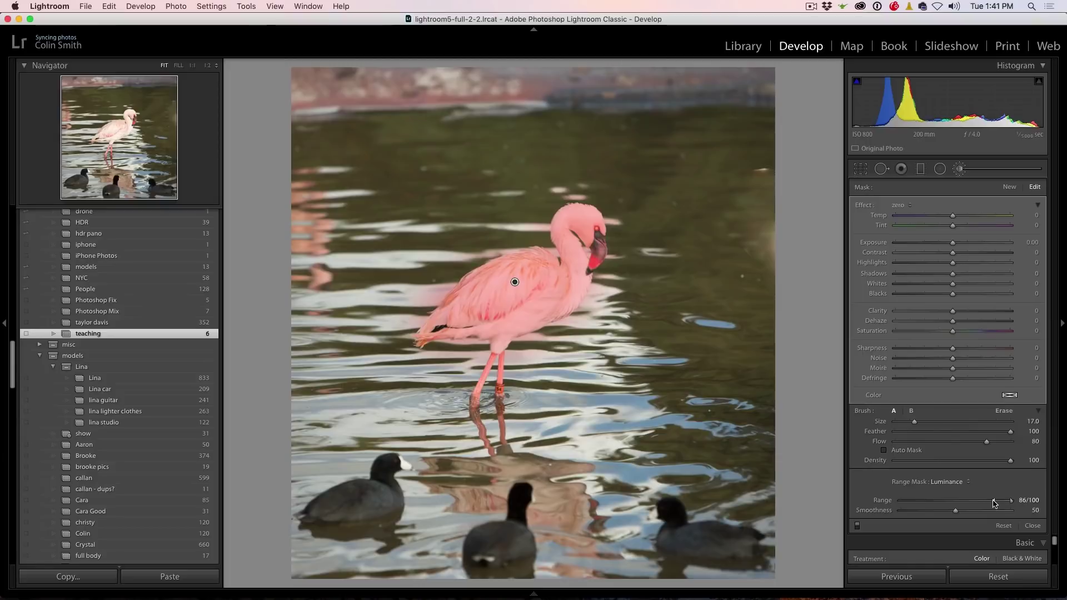
{"action": "left_click_drag", "start_coordinate": [994, 502], "coordinate": [1004, 503]}
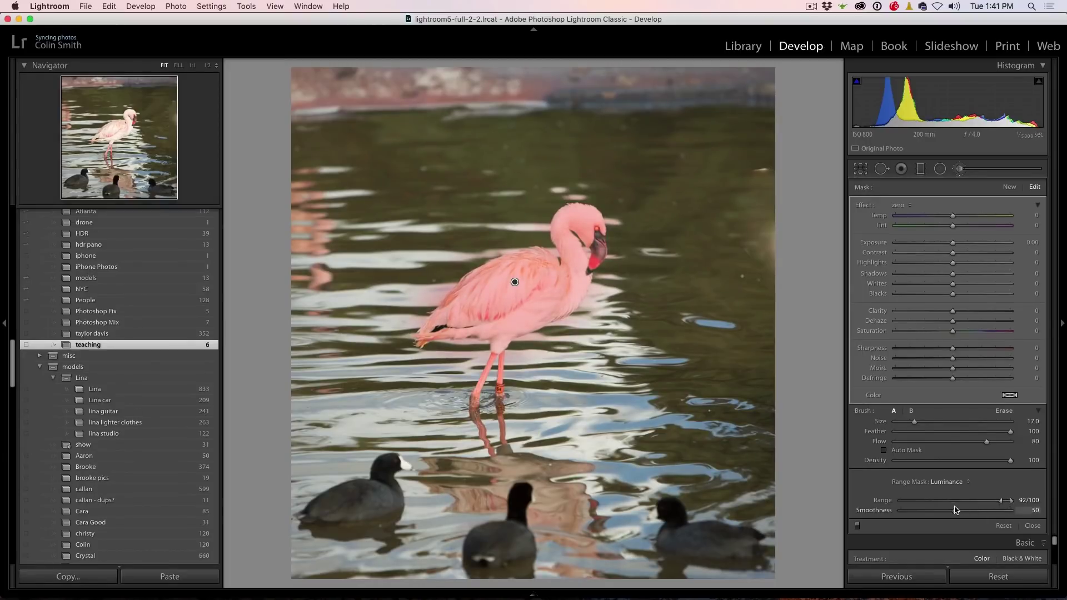
{"action": "mouse_move", "coordinate": [944, 512]}
{"action": "left_mouse_down"}
{"action": "mouse_move", "coordinate": [912, 512]}
{"action": "mouse_move", "coordinate": [948, 511]}
{"action": "left_mouse_up"}
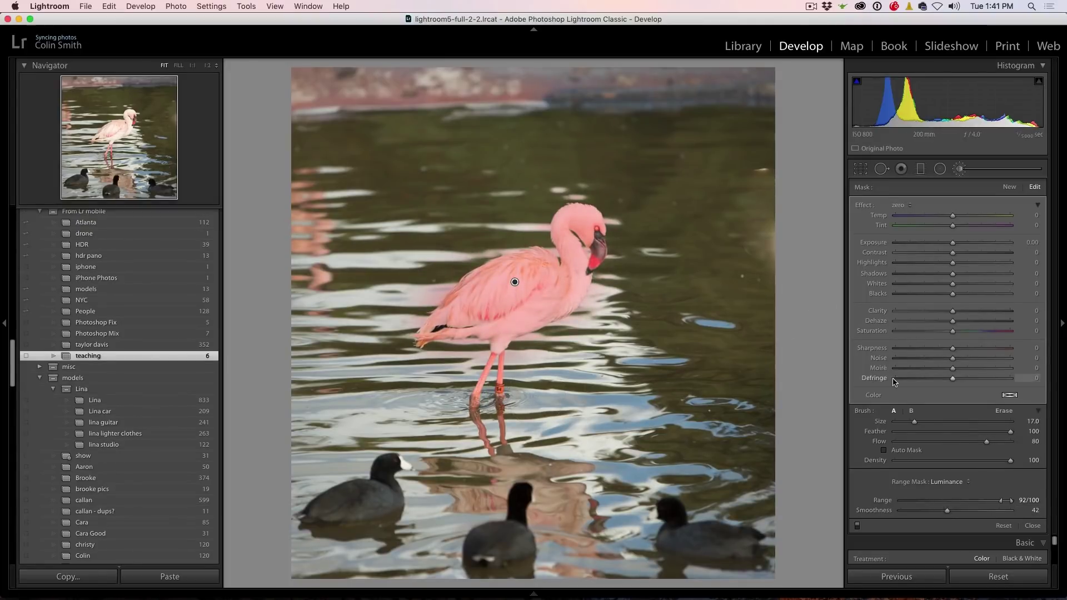
{"action": "key", "text": "o"}
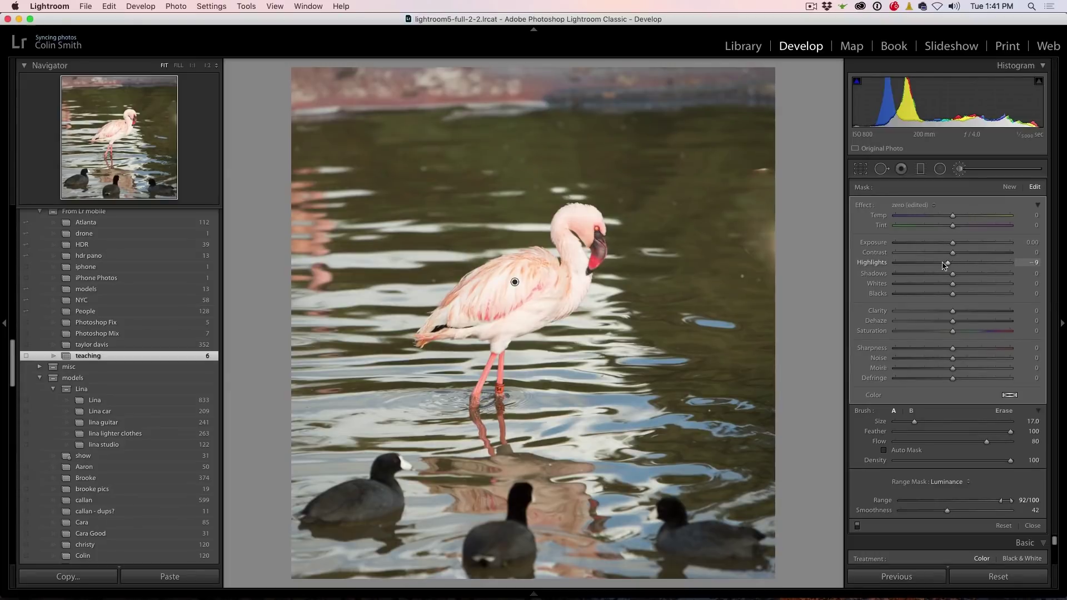
Step: Set the flamingo mask's Highlights to -90 and Exposure to -0.74, checking against the before view
{"action": "left_click_drag", "start_coordinate": [943, 266], "coordinate": [905, 266]}
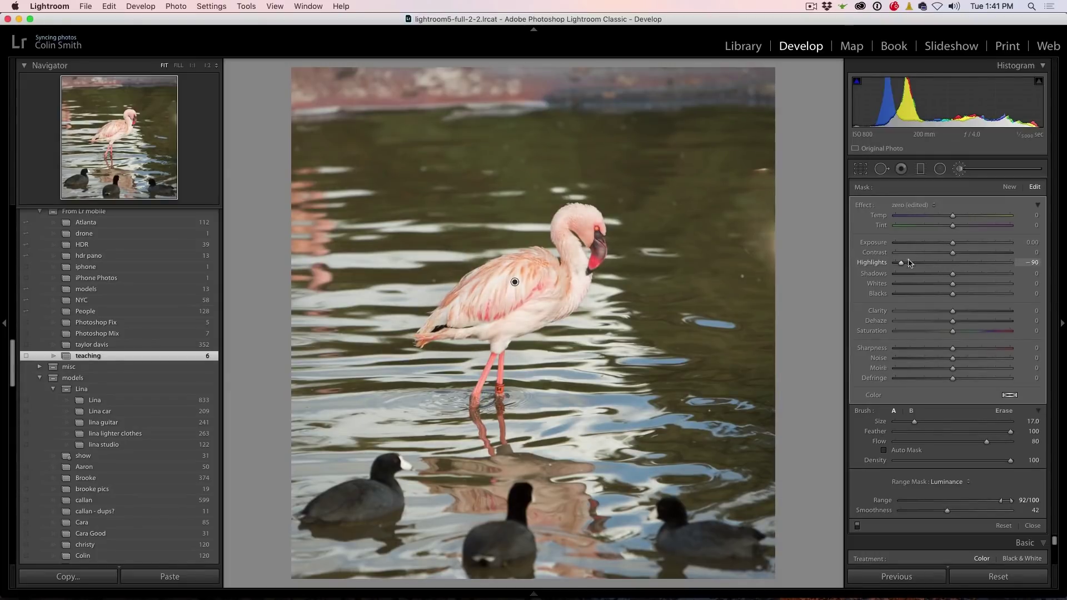
{"action": "left_click_drag", "start_coordinate": [945, 245], "coordinate": [944, 245]}
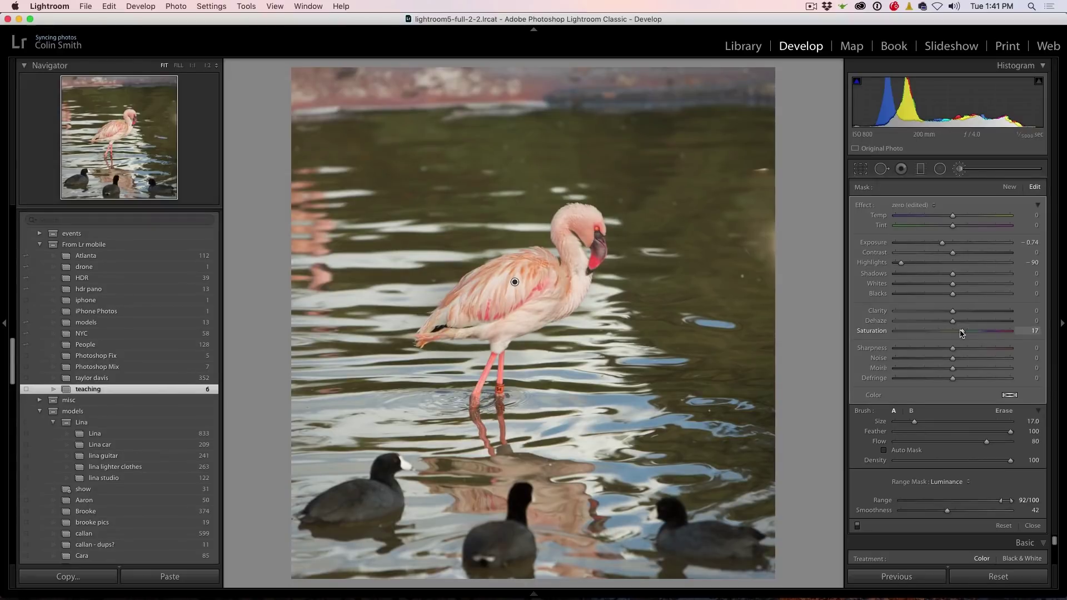
{"action": "key", "text": "backslash"}
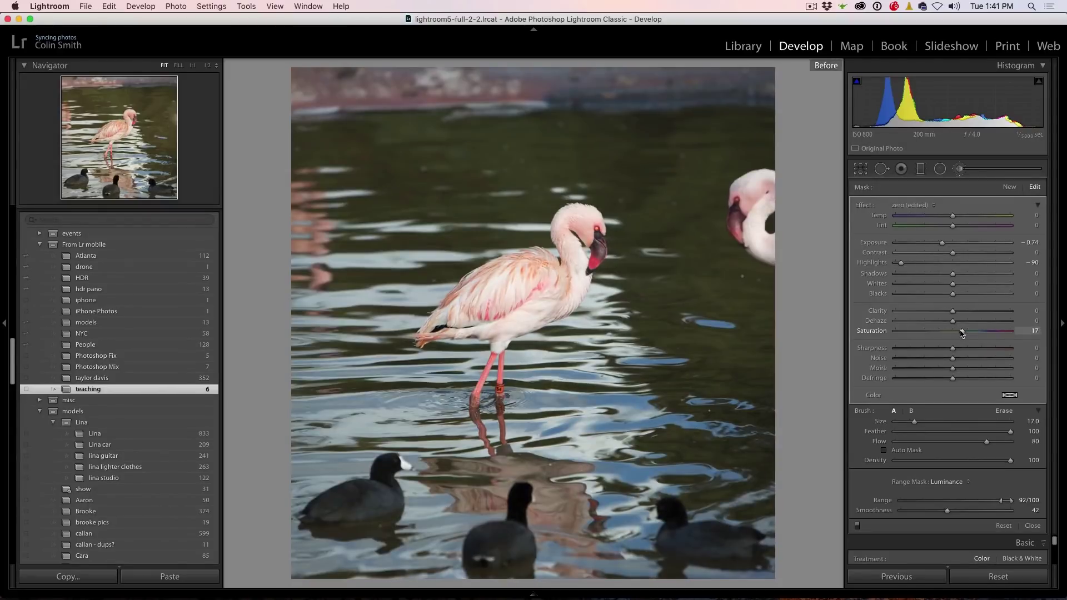
{"action": "key", "text": "backslash"}
{"action": "key", "text": "backslash"}
{"action": "key", "text": "backslash"}
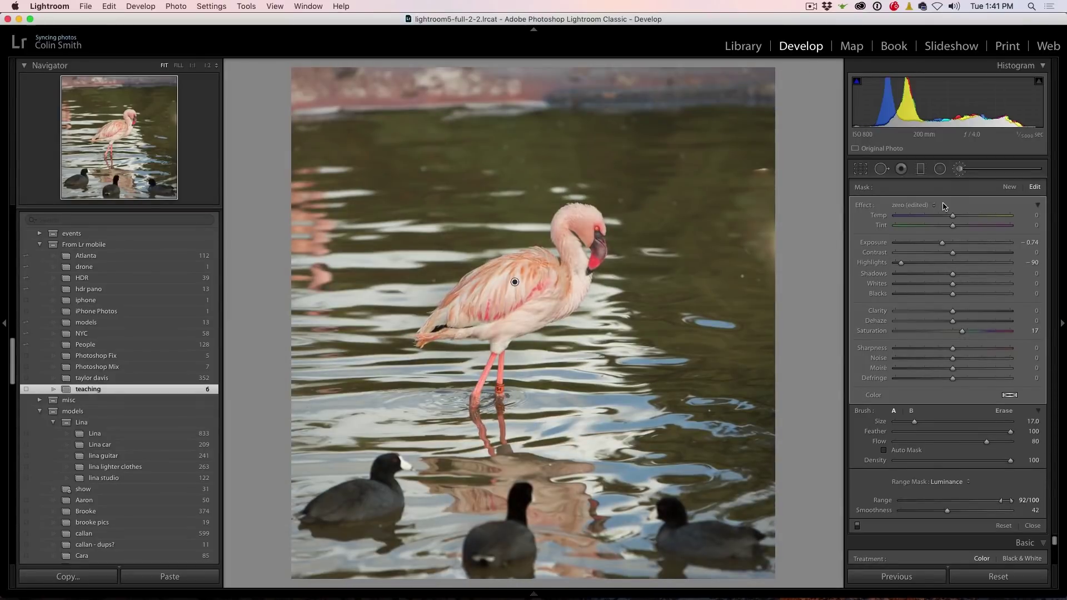
Step: Close the brush, give the whole photo +34 Contrast, and return to Library
{"action": "left_click", "coordinate": [960, 170]}
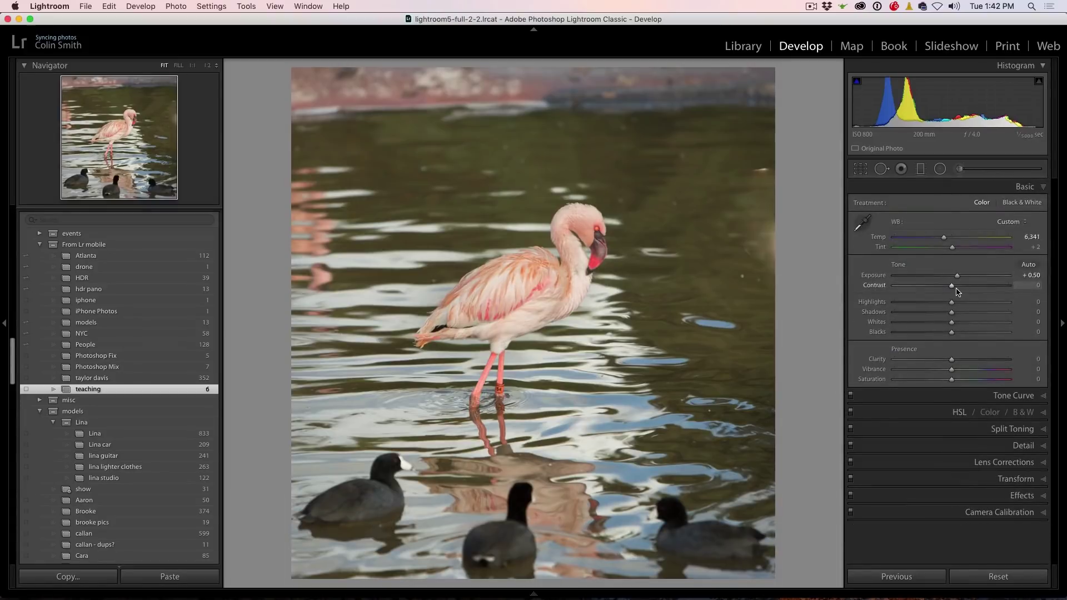
{"action": "left_click_drag", "start_coordinate": [953, 287], "coordinate": [974, 289]}
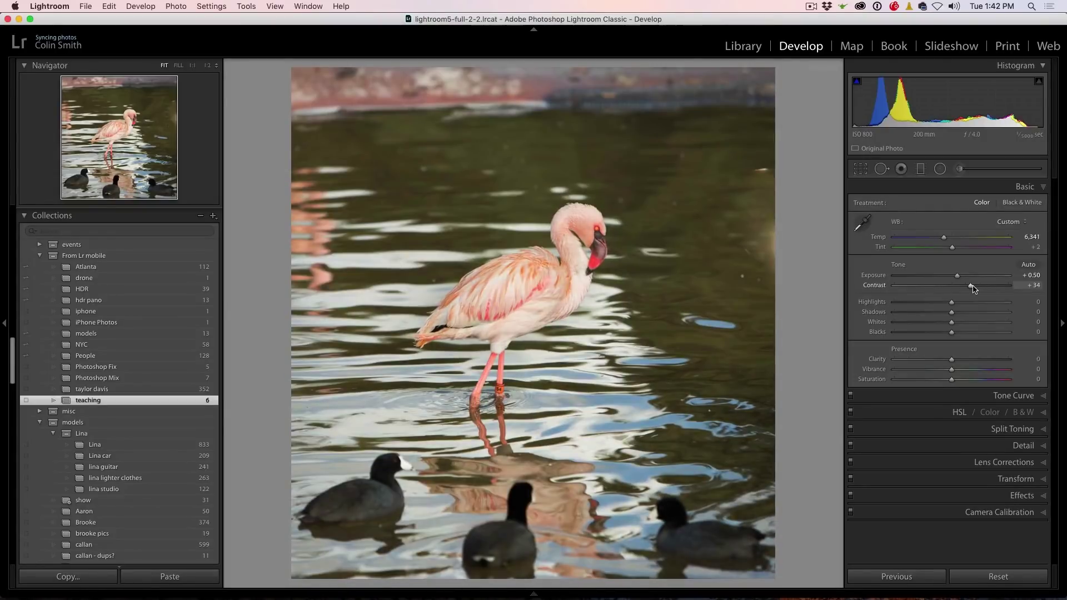
{"action": "left_click", "coordinate": [743, 47]}
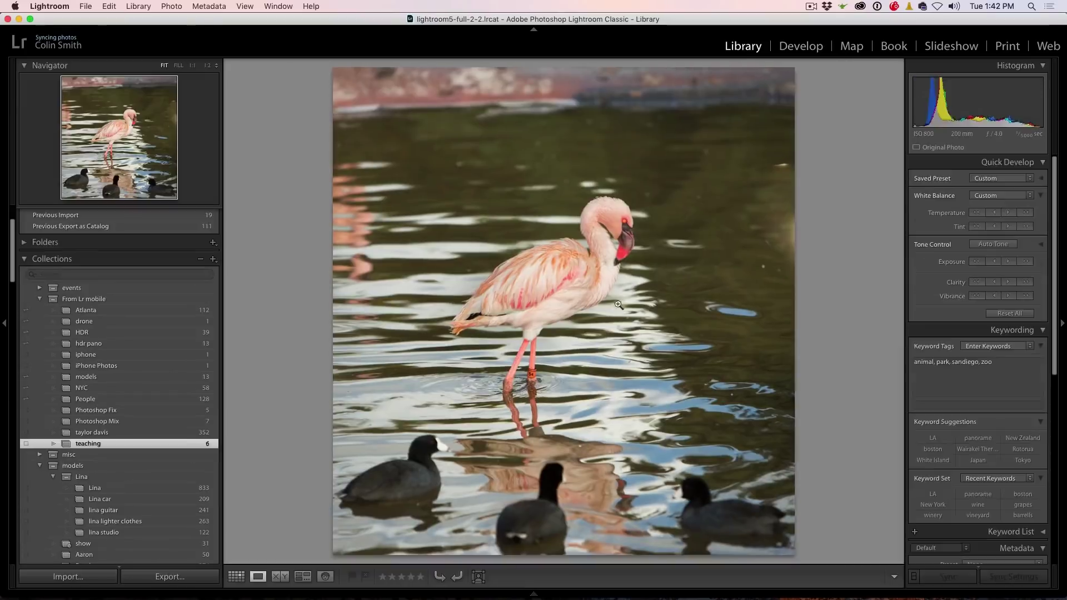
Step: Open the starlit desert ruins photo from the Library grid in Develop
{"action": "key", "text": "g"}
{"action": "double_click", "coordinate": [441, 197]}
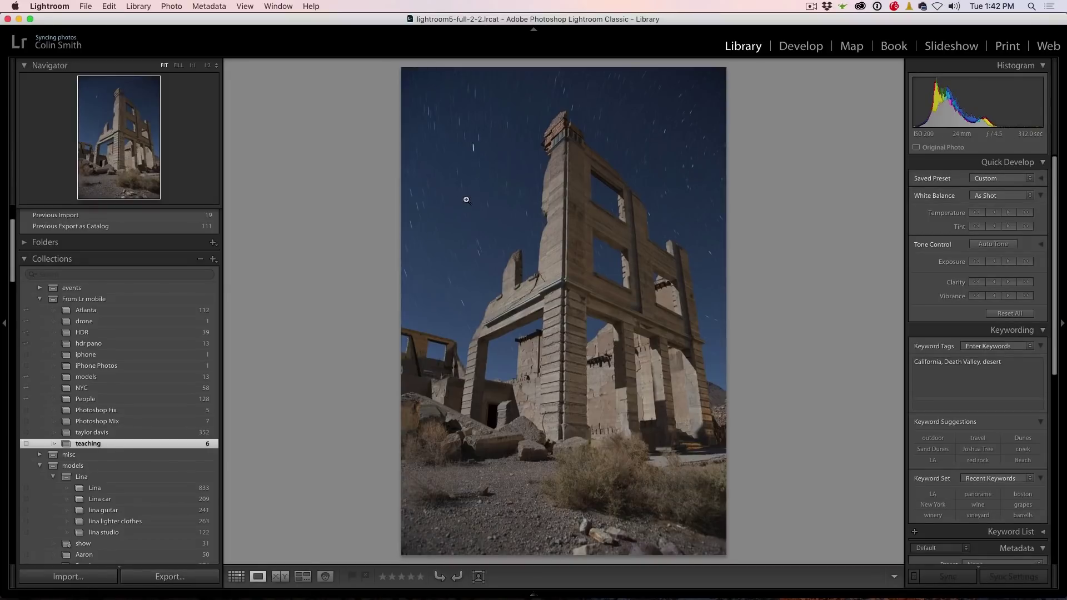
{"action": "key", "text": "d"}
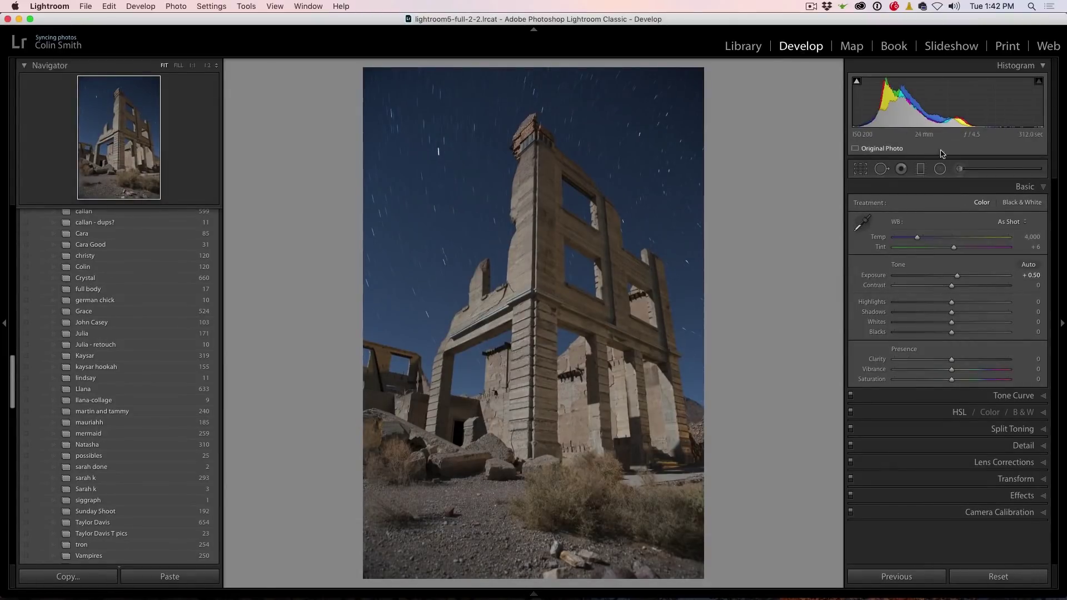
{"action": "left_click", "coordinate": [941, 169]}
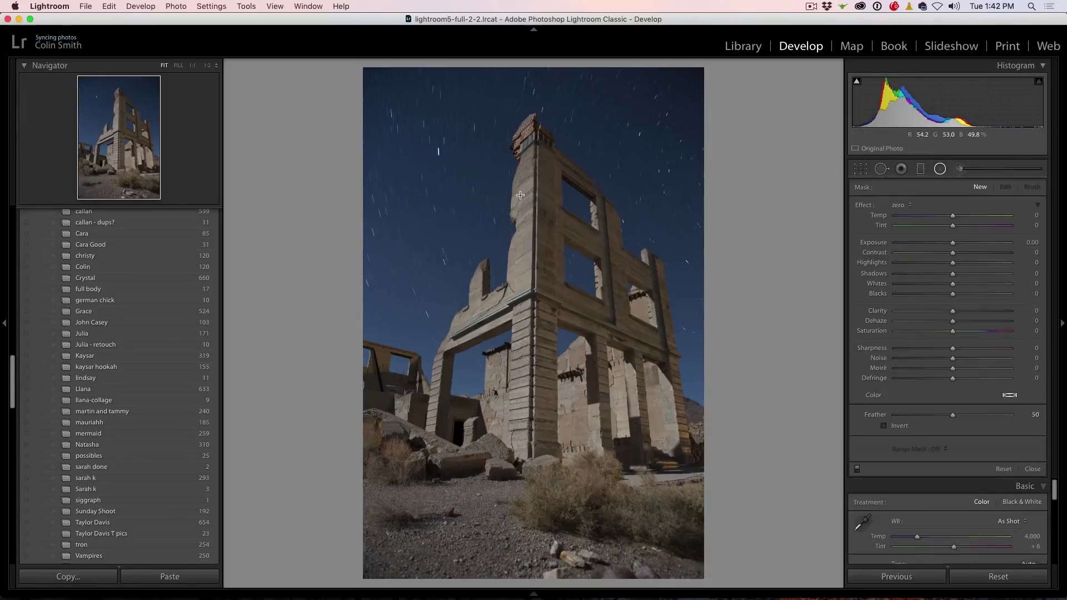
Step: Draw an oval radial filter around the ruined building with Exposure +1.79 and Invert checked
{"action": "left_click_drag", "start_coordinate": [474, 131], "coordinate": [531, 335]}
{"action": "left_click_drag", "start_coordinate": [638, 338], "coordinate": [676, 337]}
{"action": "left_click_drag", "start_coordinate": [533, 165], "coordinate": [533, 108]}
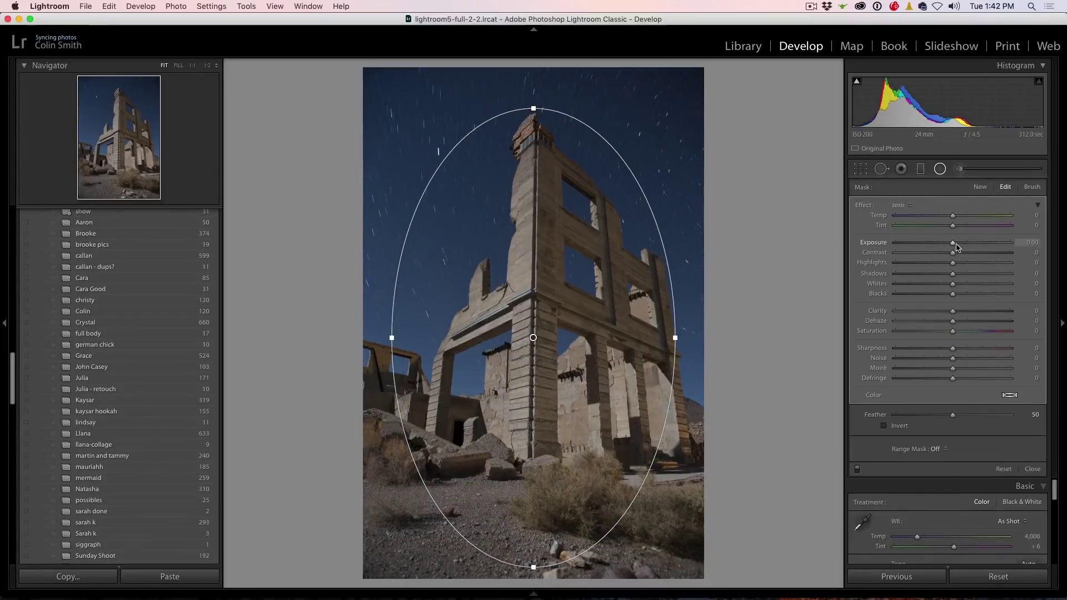
{"action": "left_click_drag", "start_coordinate": [955, 246], "coordinate": [982, 248]}
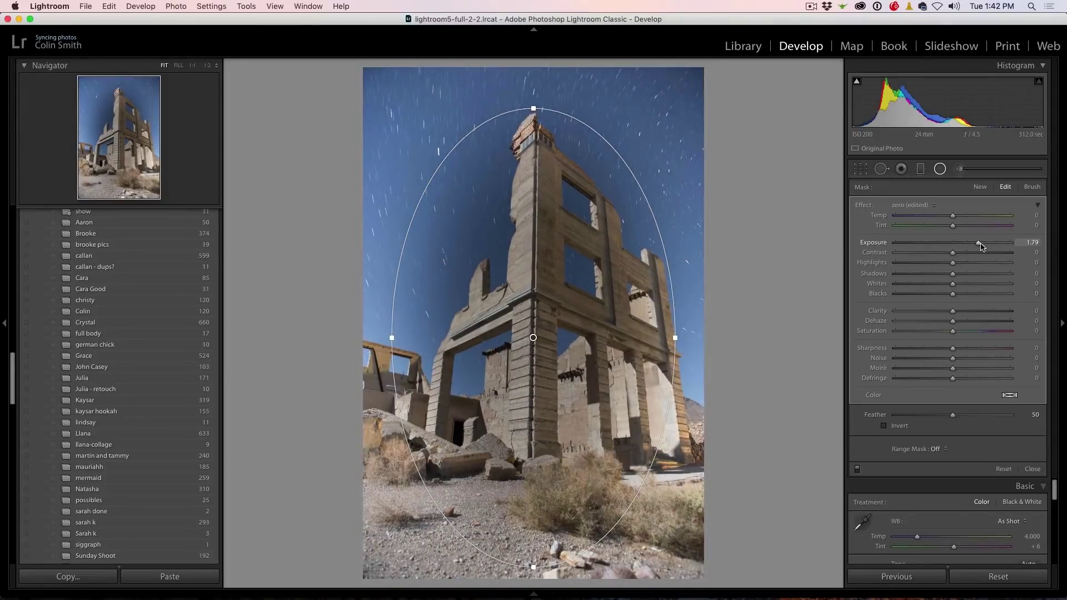
{"action": "left_click", "coordinate": [900, 425]}
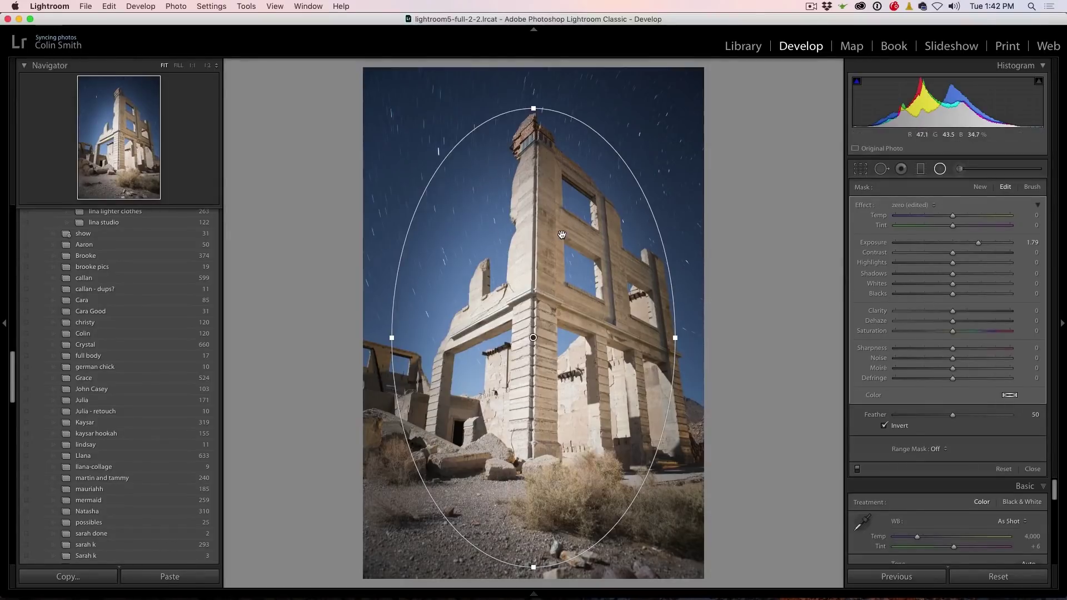
Step: Add a Color range mask sampled from the ruin's tower and corner column, Amount 0
{"action": "left_click", "coordinate": [937, 455]}
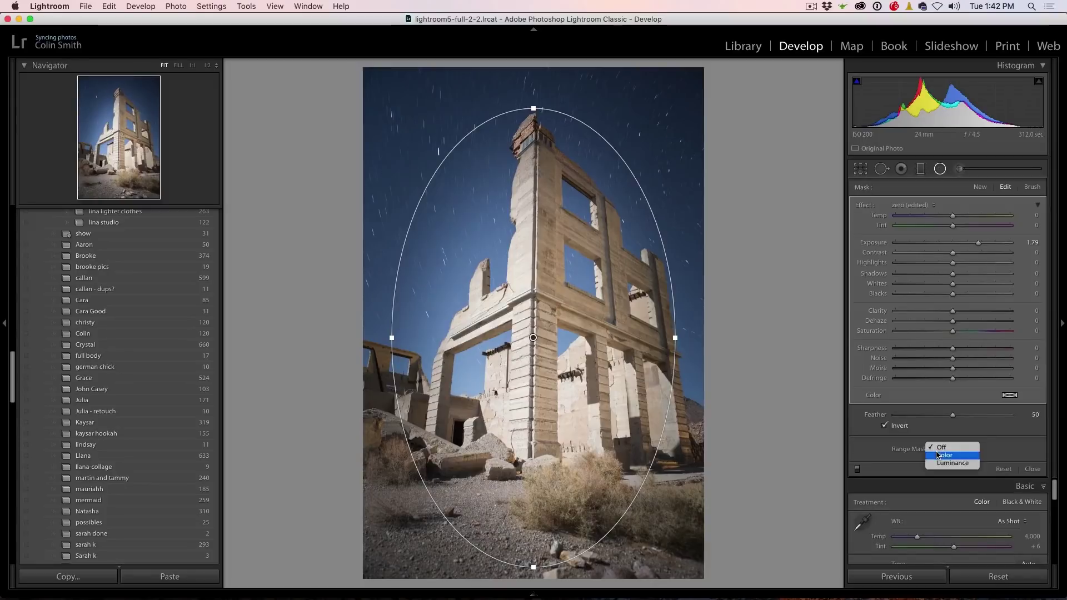
{"action": "left_click", "coordinate": [963, 457]}
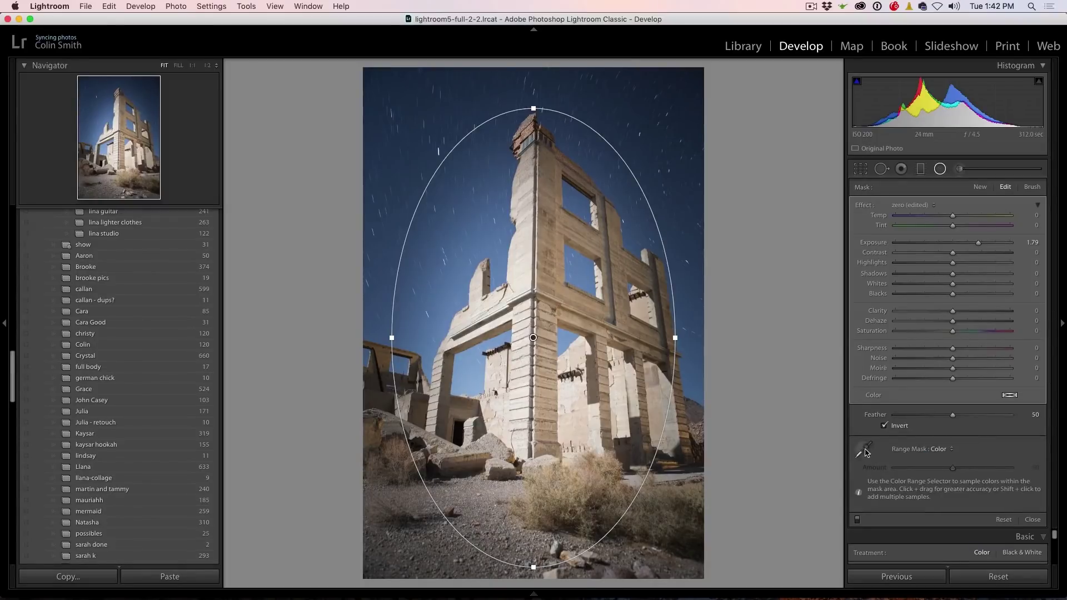
{"action": "left_click", "coordinate": [871, 444]}
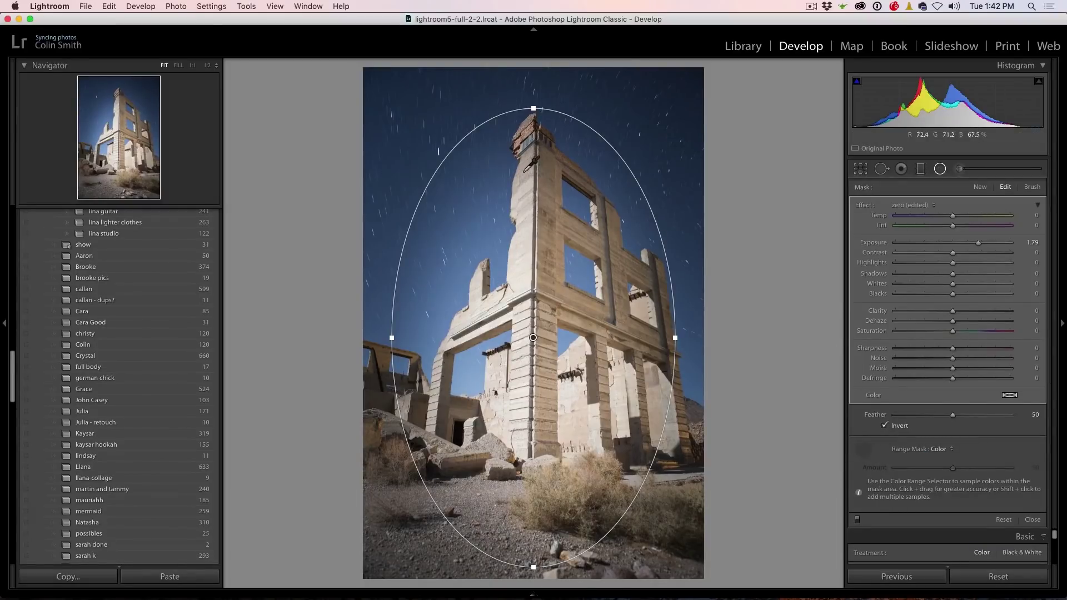
{"action": "left_click_drag", "start_coordinate": [527, 170], "coordinate": [552, 446]}
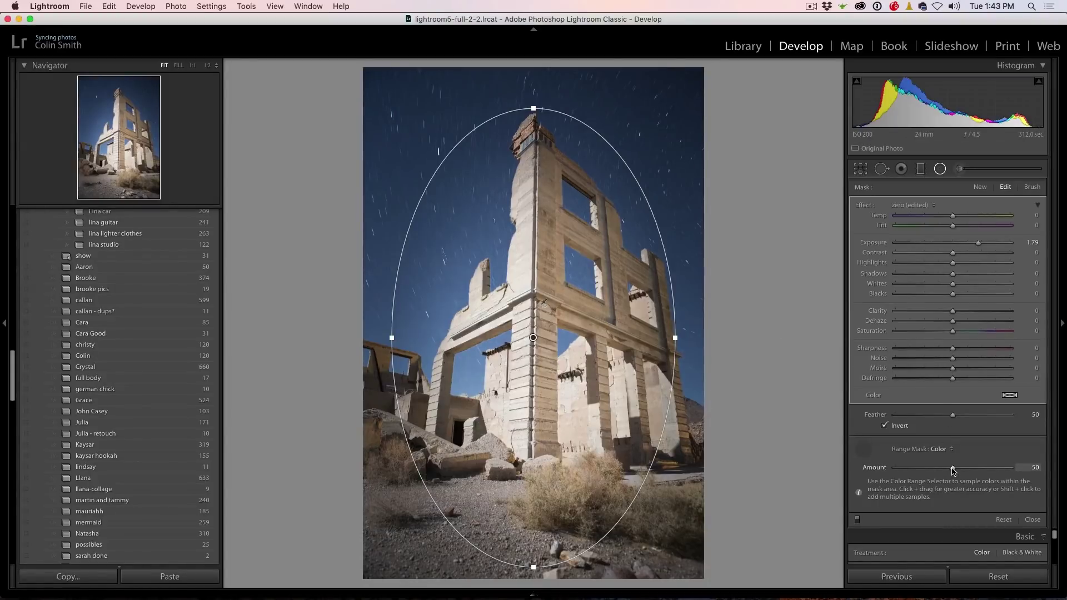
{"action": "left_click_drag", "start_coordinate": [953, 470], "coordinate": [876, 470]}
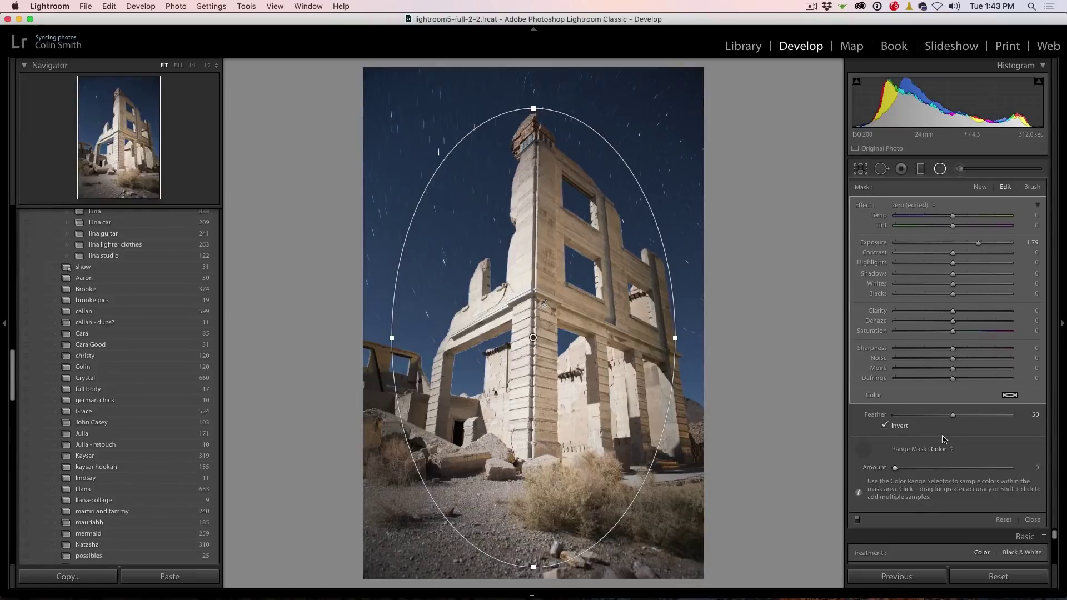
{"action": "mouse_move", "coordinate": [901, 472]}
{"action": "left_mouse_down"}
{"action": "mouse_move", "coordinate": [914, 471]}
{"action": "mouse_move", "coordinate": [895, 471]}
{"action": "left_mouse_up"}
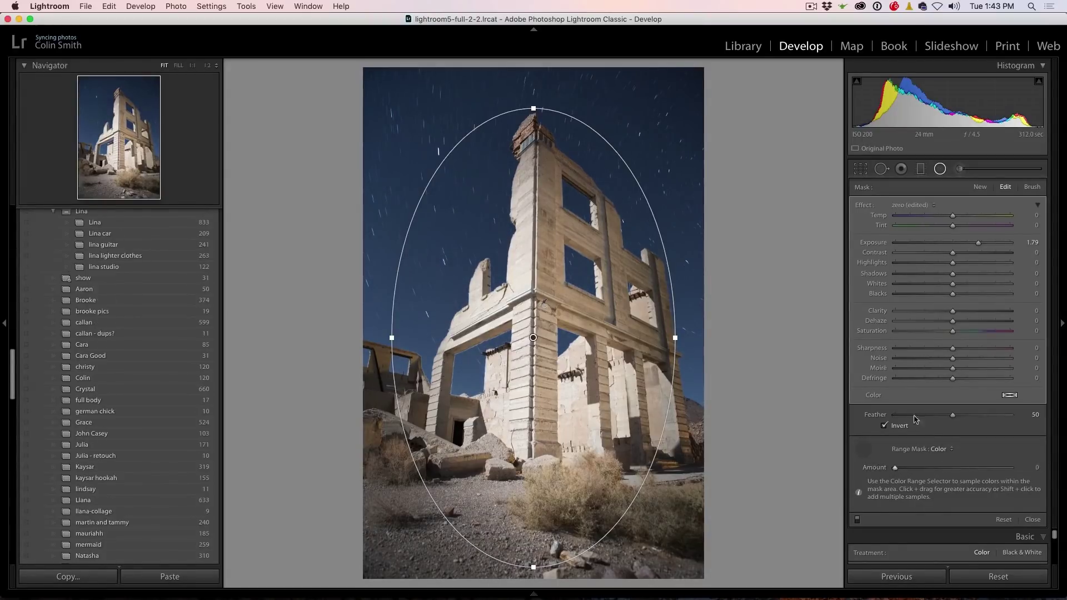
Step: Inside the radial filter set Temp 43, Highlights -52, Shadows 7, Clarity 29, then close it
{"action": "left_click_drag", "start_coordinate": [953, 217], "coordinate": [978, 218]}
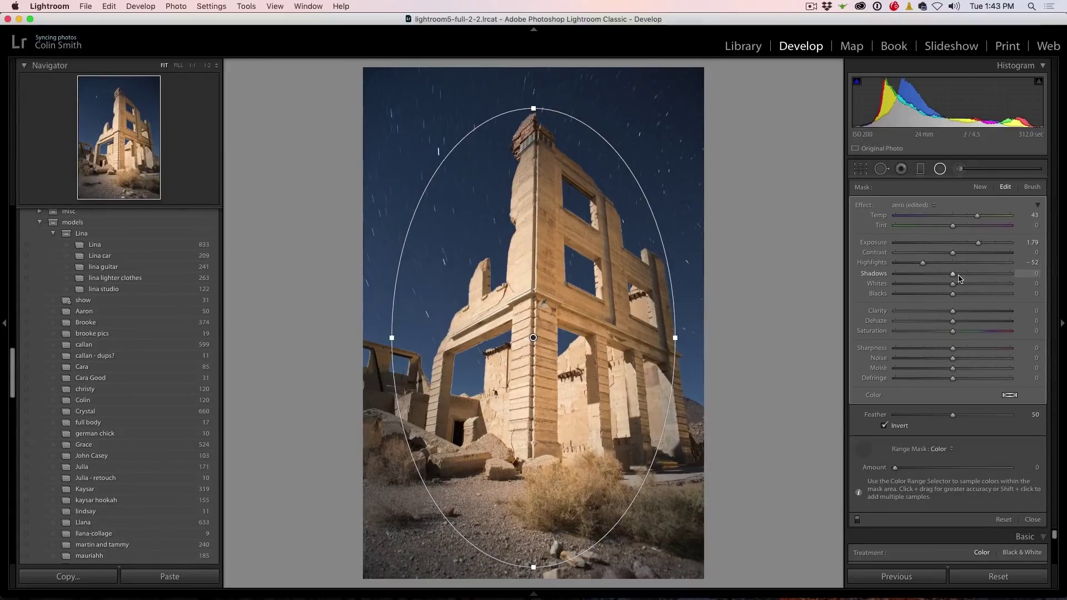
{"action": "left_click_drag", "start_coordinate": [955, 277], "coordinate": [957, 276]}
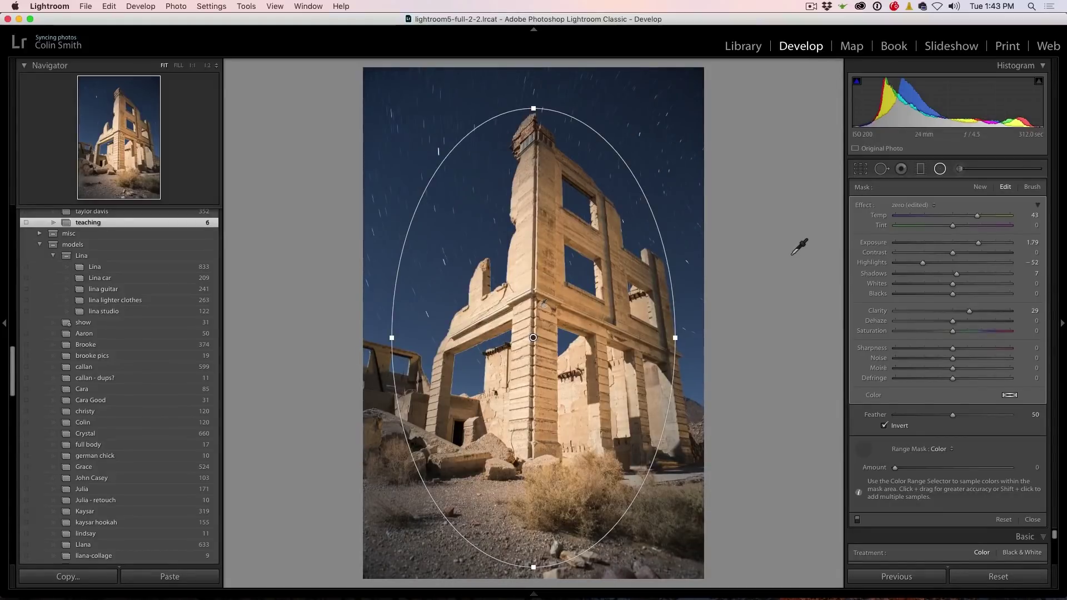
{"action": "key", "text": "shift+m"}
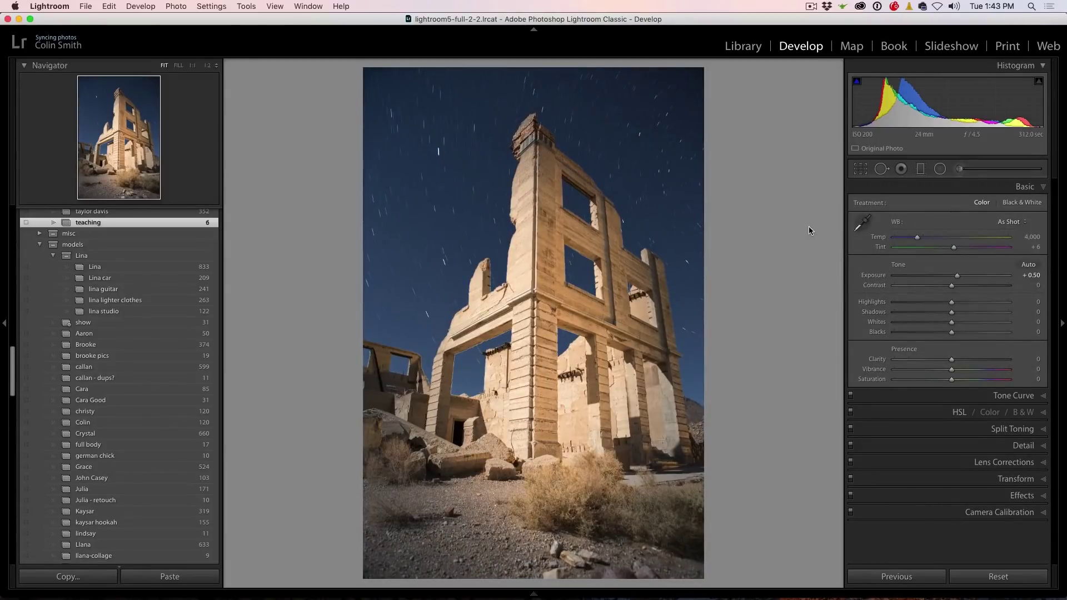
{"action": "left_click", "coordinate": [744, 46]}
Step: Bring up the moonlit tree photo and toggle its Before/After comparison
{"action": "left_click", "coordinate": [579, 219]}
{"action": "key", "text": "g"}
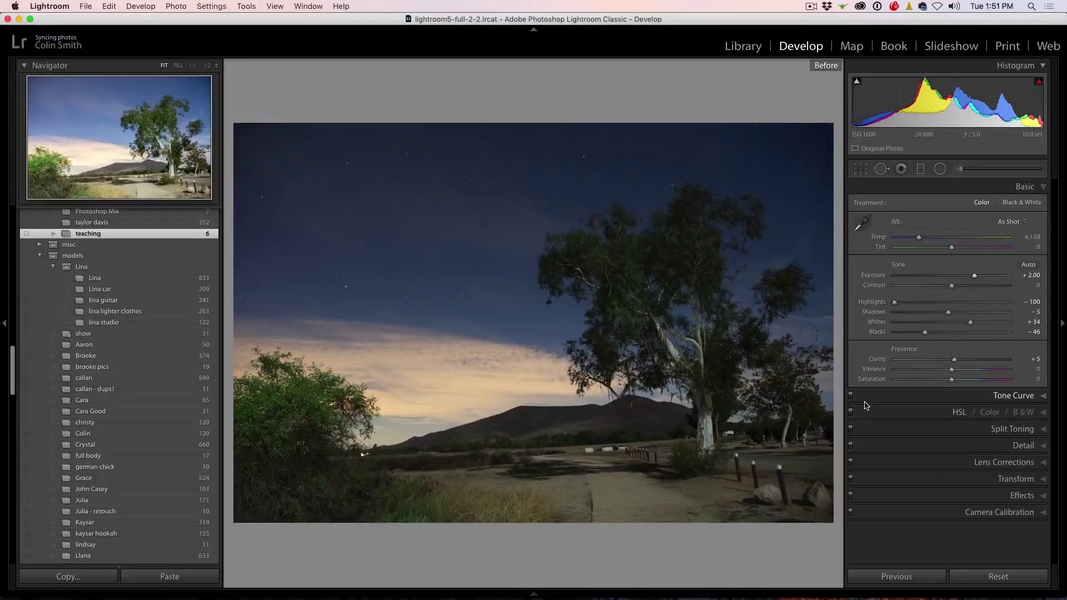
{"action": "key", "text": "backslash"}
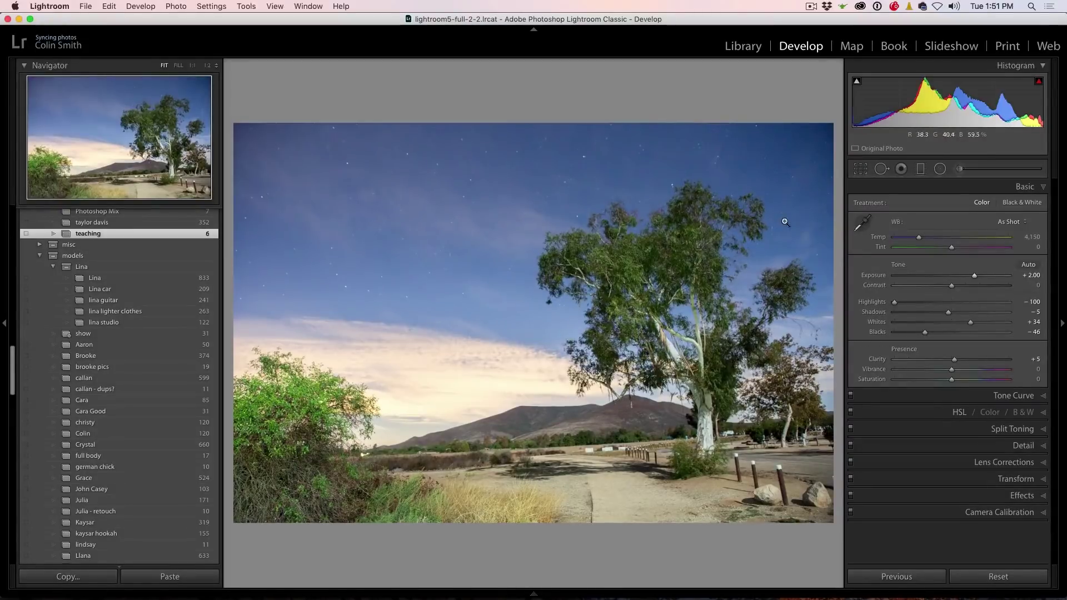
{"action": "left_click", "coordinate": [921, 170]}
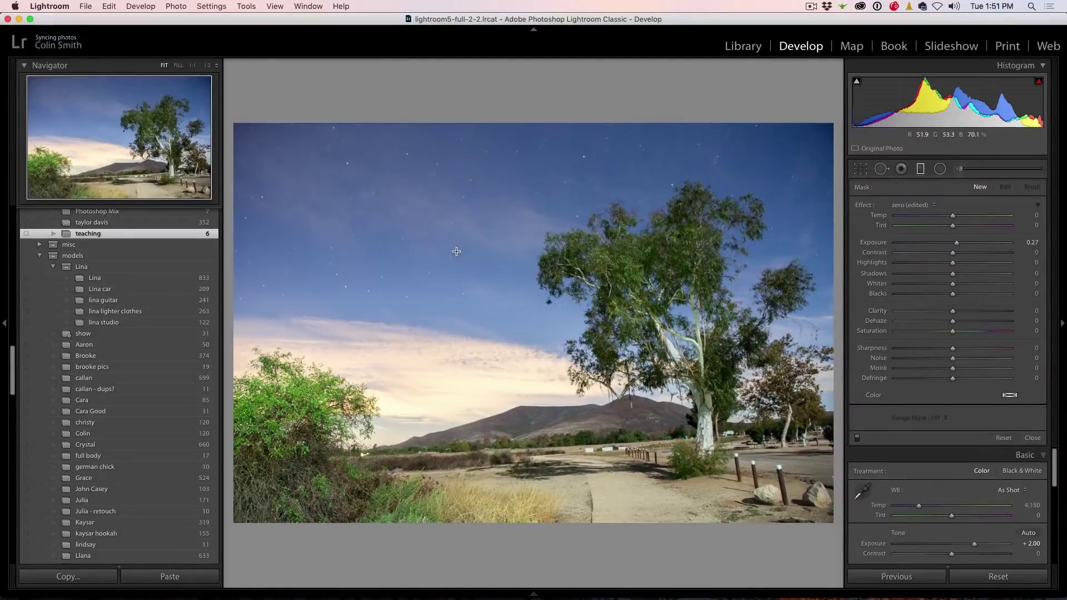
Step: Drag a graduated filter down the sky toward the horizon with Exposure -0.74
{"action": "left_click_drag", "start_coordinate": [456, 249], "coordinate": [463, 376]}
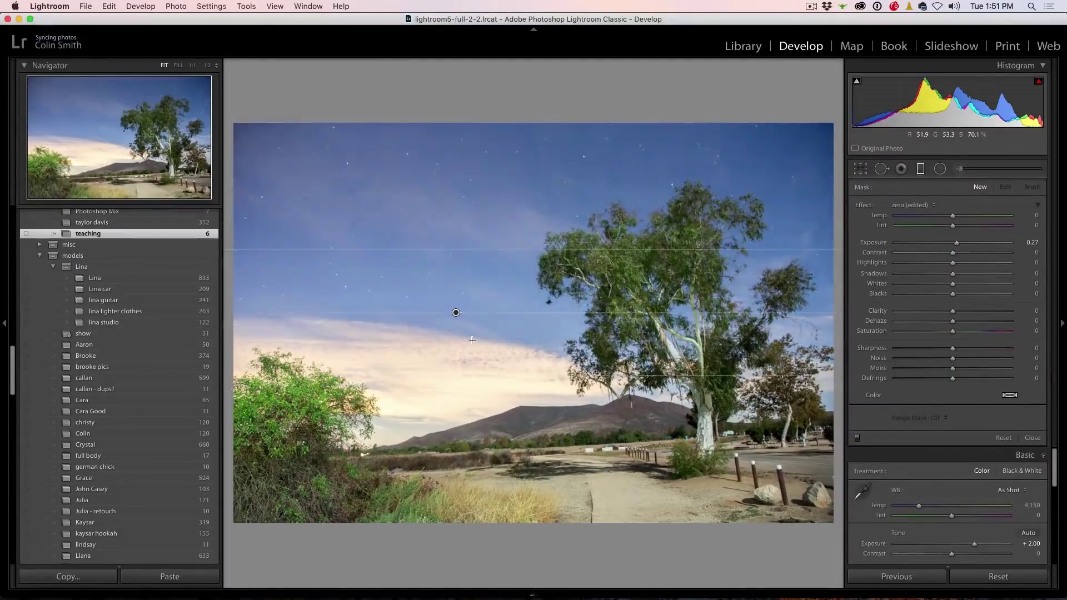
{"action": "left_click_drag", "start_coordinate": [456, 312], "coordinate": [457, 388]}
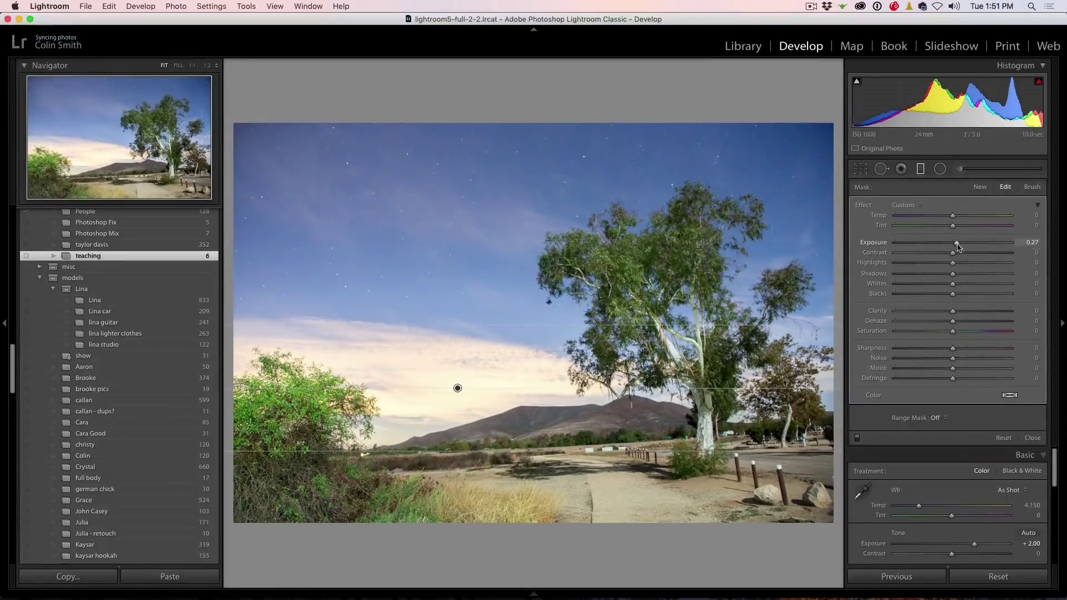
{"action": "left_click_drag", "start_coordinate": [956, 246], "coordinate": [944, 244]}
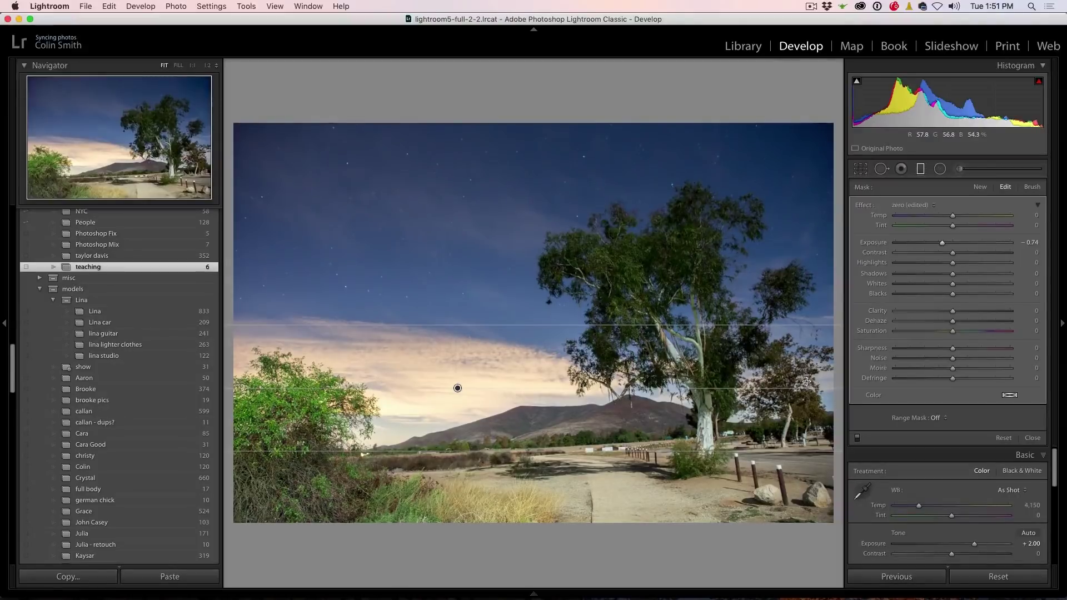
{"action": "left_click", "coordinate": [936, 418]}
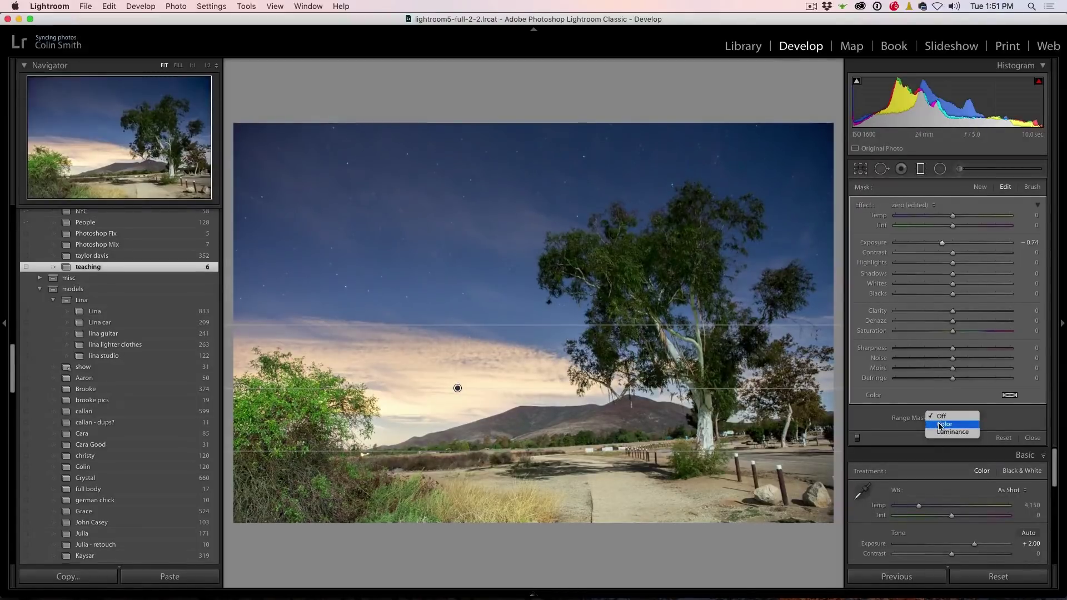
Step: Switch the sky graduated filter to a Color range mask sampled from the sky's colours
{"action": "left_click", "coordinate": [941, 426]}
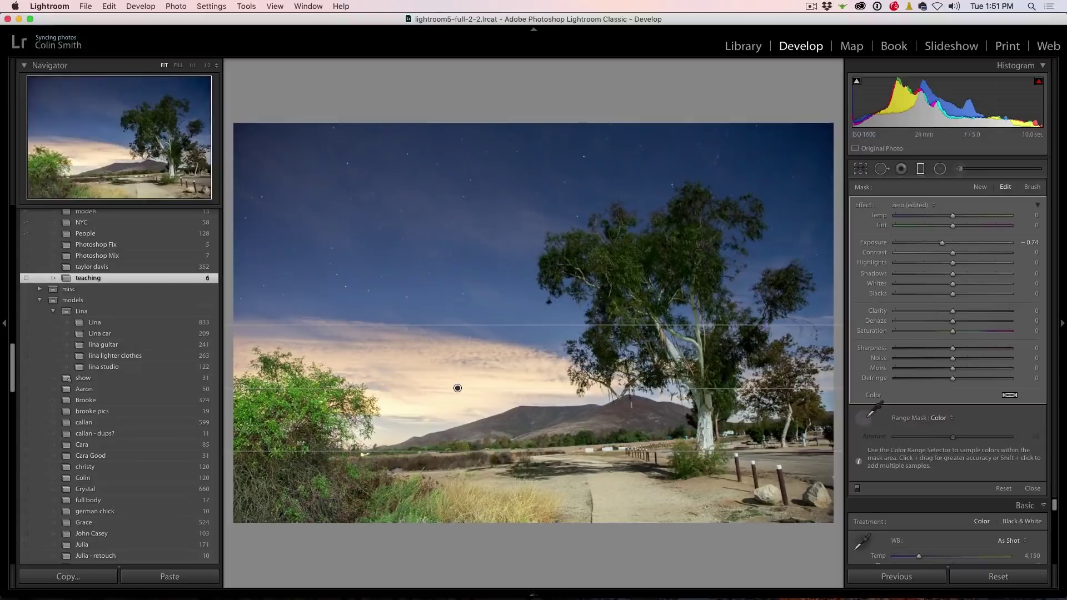
{"action": "left_click", "coordinate": [865, 417]}
{"action": "left_click_drag", "start_coordinate": [439, 168], "coordinate": [504, 313]}
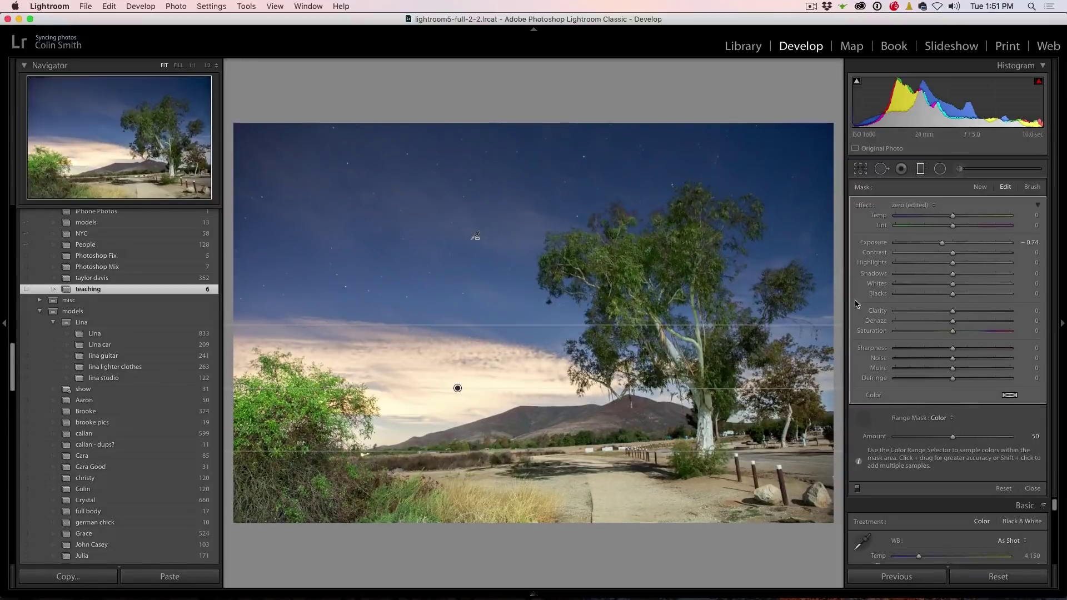
Step: Give the masked sky Exposure -0.66, mask Amount 50, Highlights -30 and Clarity 54
{"action": "mouse_move", "coordinate": [943, 243]}
{"action": "left_mouse_down"}
{"action": "mouse_move", "coordinate": [898, 247]}
{"action": "mouse_move", "coordinate": [960, 247]}
{"action": "mouse_move", "coordinate": [946, 245]}
{"action": "left_mouse_up"}
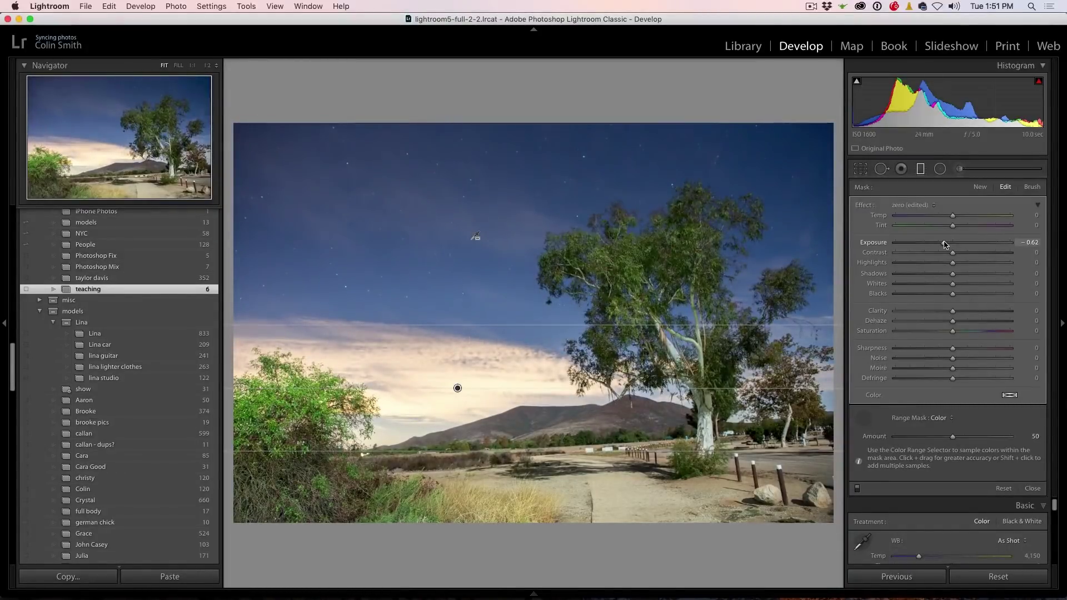
{"action": "left_click_drag", "start_coordinate": [945, 245], "coordinate": [943, 245]}
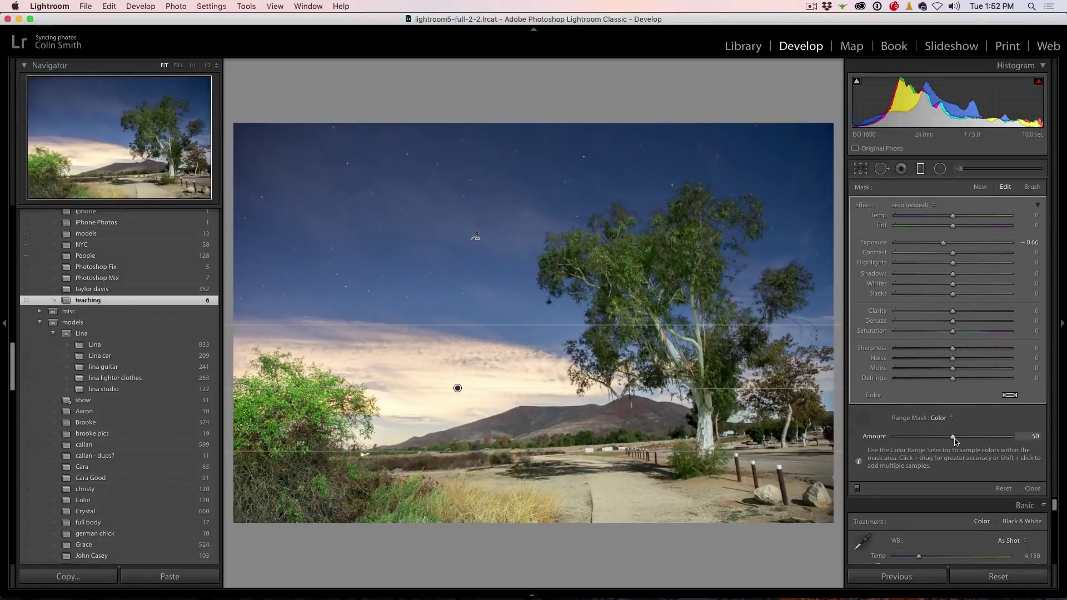
{"action": "mouse_move", "coordinate": [954, 437]}
{"action": "left_mouse_down"}
{"action": "mouse_move", "coordinate": [966, 437]}
{"action": "mouse_move", "coordinate": [955, 437]}
{"action": "left_mouse_up"}
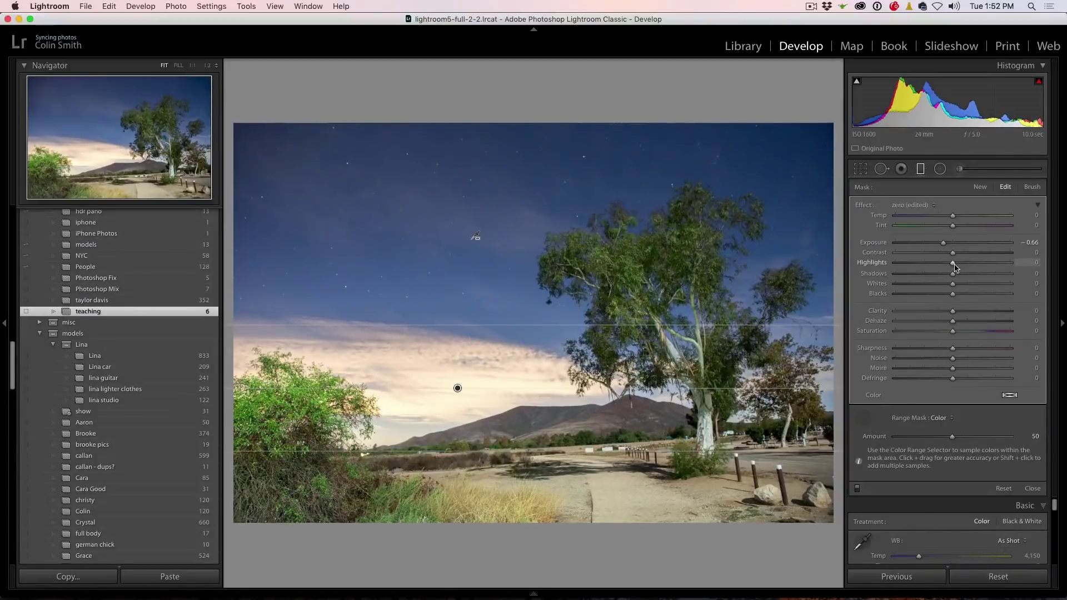
{"action": "left_click_drag", "start_coordinate": [939, 266], "coordinate": [934, 265]}
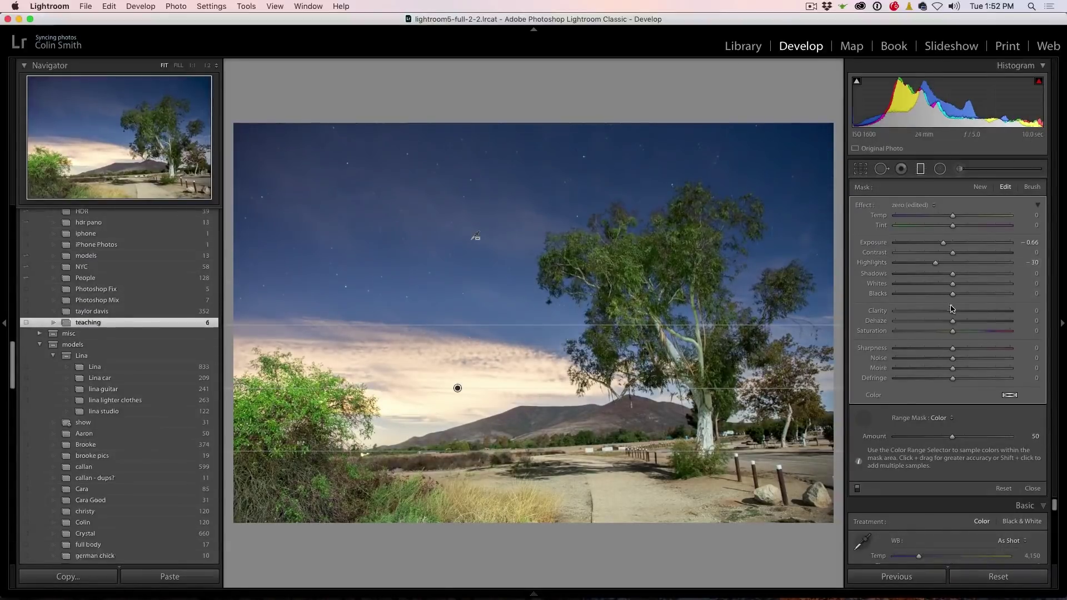
{"action": "left_click_drag", "start_coordinate": [973, 313], "coordinate": [984, 313]}
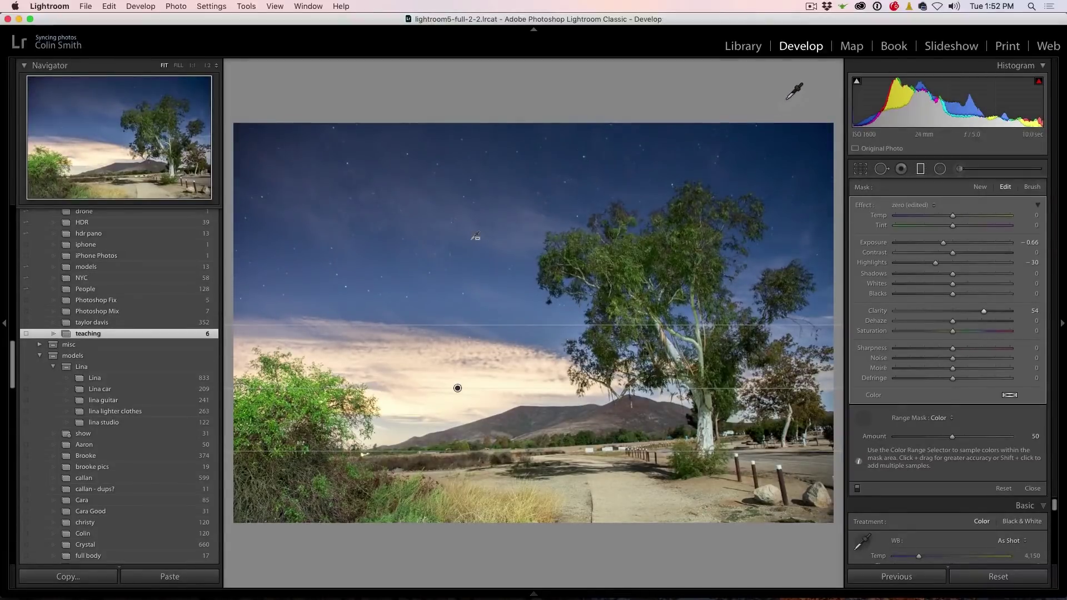
{"action": "left_click", "coordinate": [922, 170]}
Step: Toggle the Before view to compare the tree photo with its original, then return to the edit
{"action": "key", "text": "backslash"}
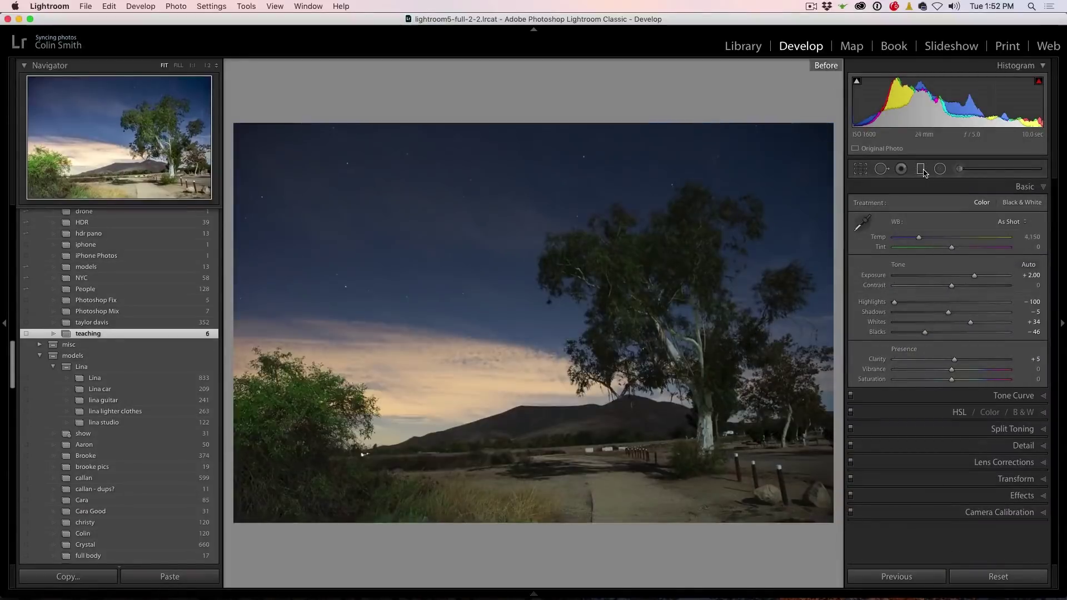
{"action": "key", "text": "backslash"}
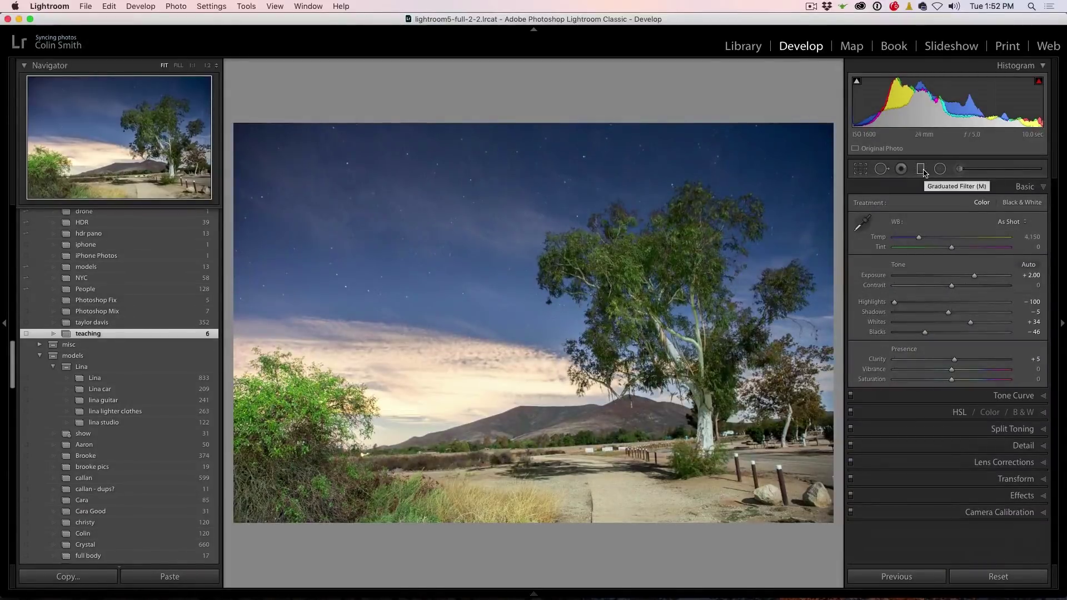